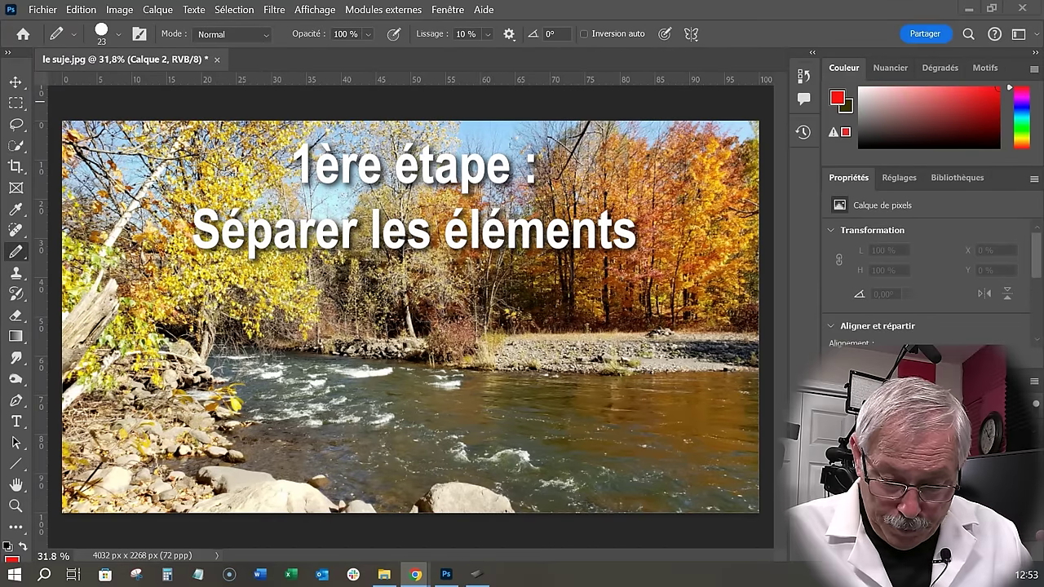
Outline the rocky foreground bank in red and mark it 1, and outline the river and mark it 2
{"action": "mouse_move", "coordinate": [515, 511]}
{"action": "left_mouse_down"}
{"action": "mouse_move", "coordinate": [491, 490]}
{"action": "mouse_move", "coordinate": [329, 488]}
{"action": "mouse_move", "coordinate": [269, 469]}
{"action": "mouse_move", "coordinate": [213, 392]}
{"action": "mouse_move", "coordinate": [170, 356]}
{"action": "mouse_move", "coordinate": [117, 349]}
{"action": "mouse_move", "coordinate": [80, 386]}
{"action": "mouse_move", "coordinate": [69, 467]}
{"action": "mouse_move", "coordinate": [120, 492]}
{"action": "mouse_move", "coordinate": [181, 507]}
{"action": "mouse_move", "coordinate": [514, 510]}
{"action": "left_mouse_up"}
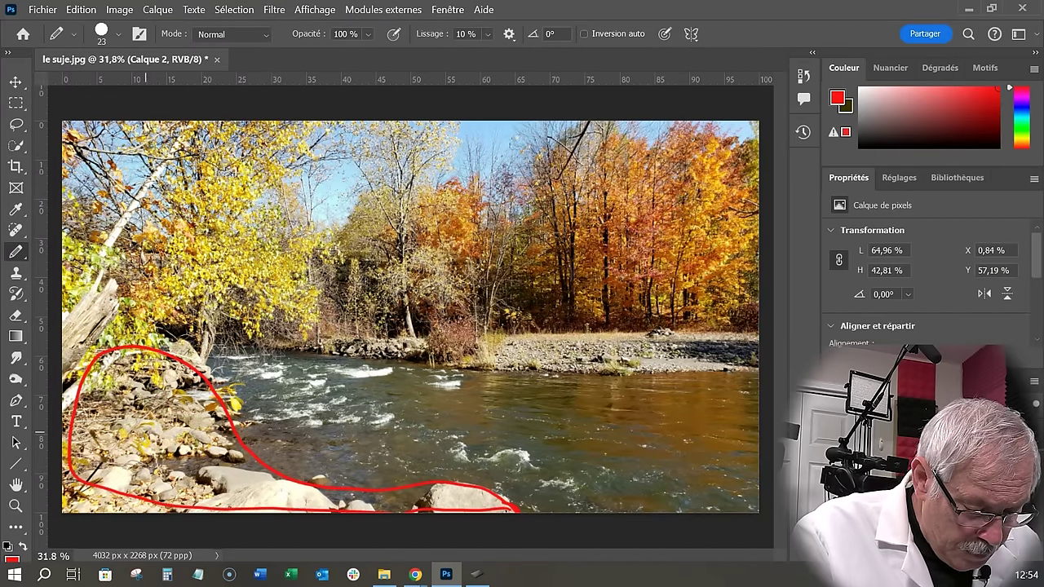
{"action": "left_click_drag", "start_coordinate": [140, 419], "coordinate": [145, 454]}
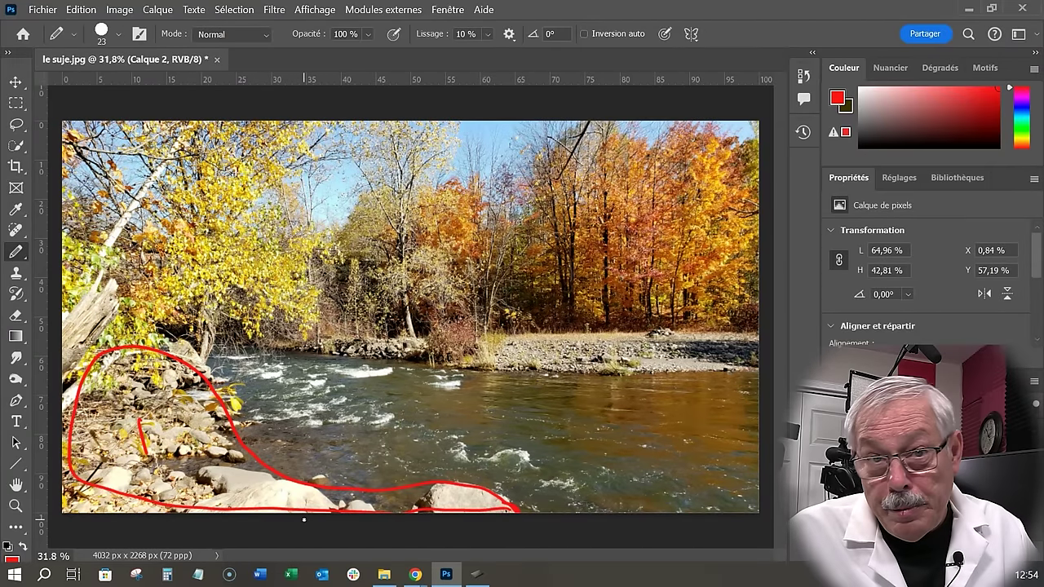
{"action": "mouse_move", "coordinate": [565, 512]}
{"action": "left_mouse_down"}
{"action": "mouse_move", "coordinate": [231, 416]}
{"action": "mouse_move", "coordinate": [269, 359]}
{"action": "mouse_move", "coordinate": [693, 377]}
{"action": "mouse_move", "coordinate": [754, 397]}
{"action": "mouse_move", "coordinate": [754, 477]}
{"action": "mouse_move", "coordinate": [718, 511]}
{"action": "left_mouse_up"}
{"action": "left_click_drag", "start_coordinate": [718, 510], "coordinate": [556, 512]}
{"action": "mouse_move", "coordinate": [508, 421]}
{"action": "left_mouse_down"}
{"action": "mouse_move", "coordinate": [526, 430]}
{"action": "mouse_move", "coordinate": [520, 449]}
{"action": "left_mouse_up"}
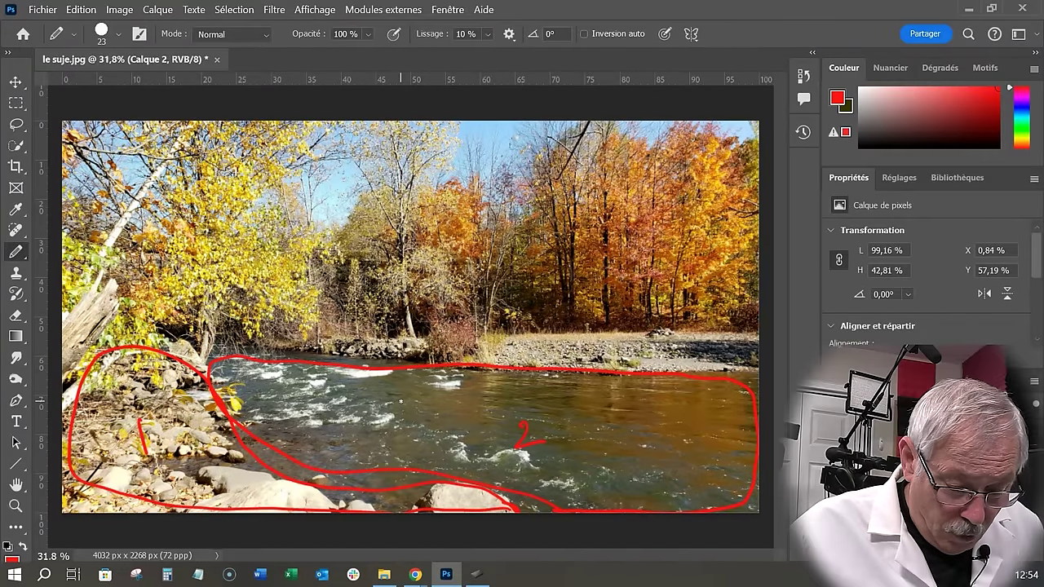
Outline the tall yellow tree and mark it 3, and outline the stony far bank and mark it 4
{"action": "mouse_move", "coordinate": [211, 360]}
{"action": "left_mouse_down"}
{"action": "mouse_move", "coordinate": [235, 330]}
{"action": "mouse_move", "coordinate": [281, 335]}
{"action": "mouse_move", "coordinate": [334, 297]}
{"action": "mouse_move", "coordinate": [269, 220]}
{"action": "mouse_move", "coordinate": [282, 160]}
{"action": "mouse_move", "coordinate": [249, 123]}
{"action": "mouse_move", "coordinate": [202, 124]}
{"action": "mouse_move", "coordinate": [166, 160]}
{"action": "mouse_move", "coordinate": [173, 205]}
{"action": "mouse_move", "coordinate": [137, 250]}
{"action": "mouse_move", "coordinate": [146, 282]}
{"action": "mouse_move", "coordinate": [181, 313]}
{"action": "mouse_move", "coordinate": [198, 371]}
{"action": "left_mouse_up"}
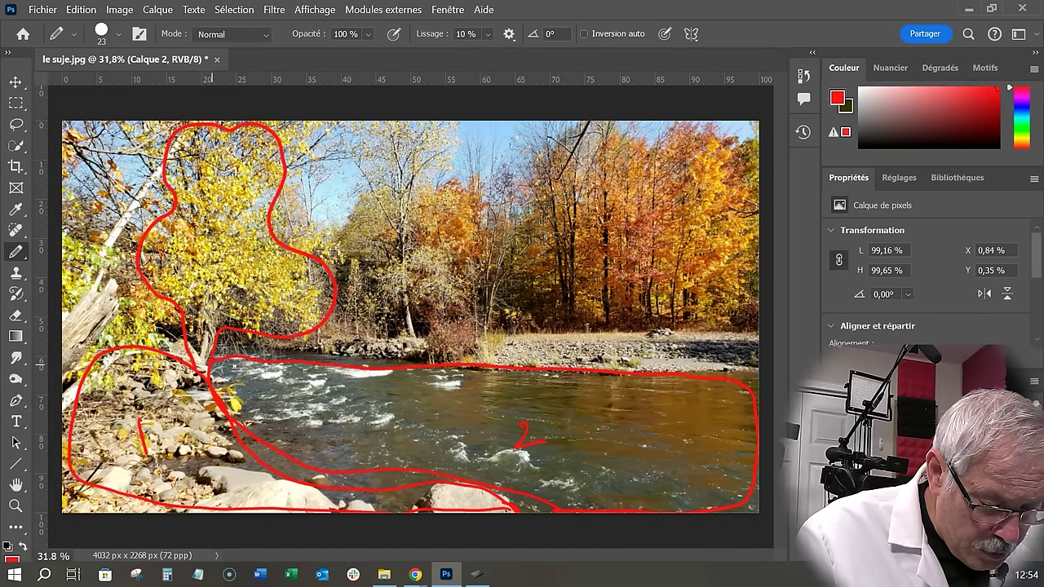
{"action": "mouse_move", "coordinate": [214, 252]}
{"action": "left_mouse_down"}
{"action": "mouse_move", "coordinate": [230, 257]}
{"action": "mouse_move", "coordinate": [214, 290]}
{"action": "left_mouse_up"}
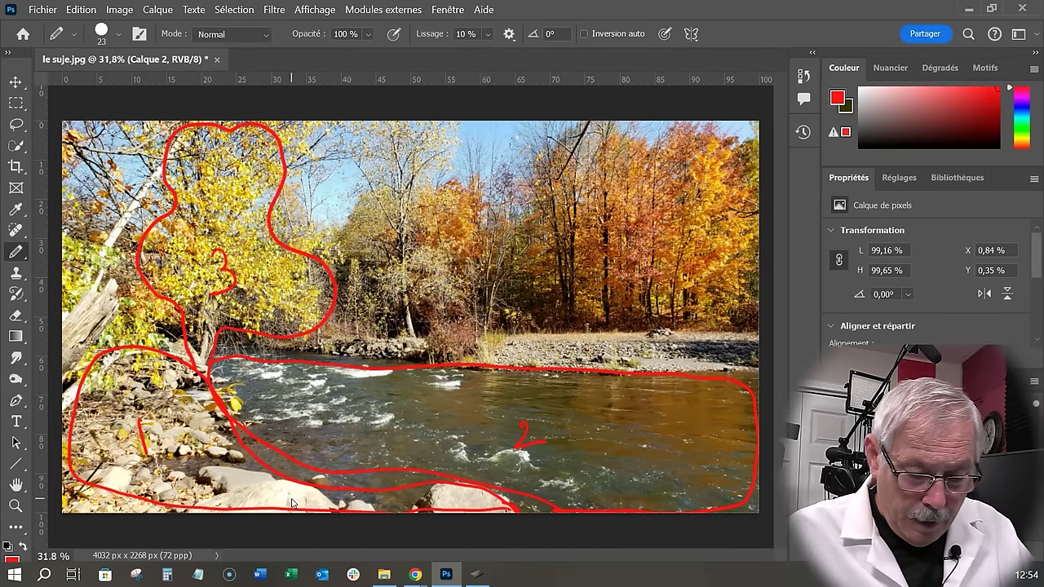
{"action": "mouse_move", "coordinate": [755, 330]}
{"action": "left_mouse_down"}
{"action": "mouse_move", "coordinate": [382, 335]}
{"action": "mouse_move", "coordinate": [308, 348]}
{"action": "mouse_move", "coordinate": [355, 362]}
{"action": "mouse_move", "coordinate": [508, 370]}
{"action": "mouse_move", "coordinate": [745, 371]}
{"action": "mouse_move", "coordinate": [769, 353]}
{"action": "mouse_move", "coordinate": [752, 324]}
{"action": "left_mouse_up"}
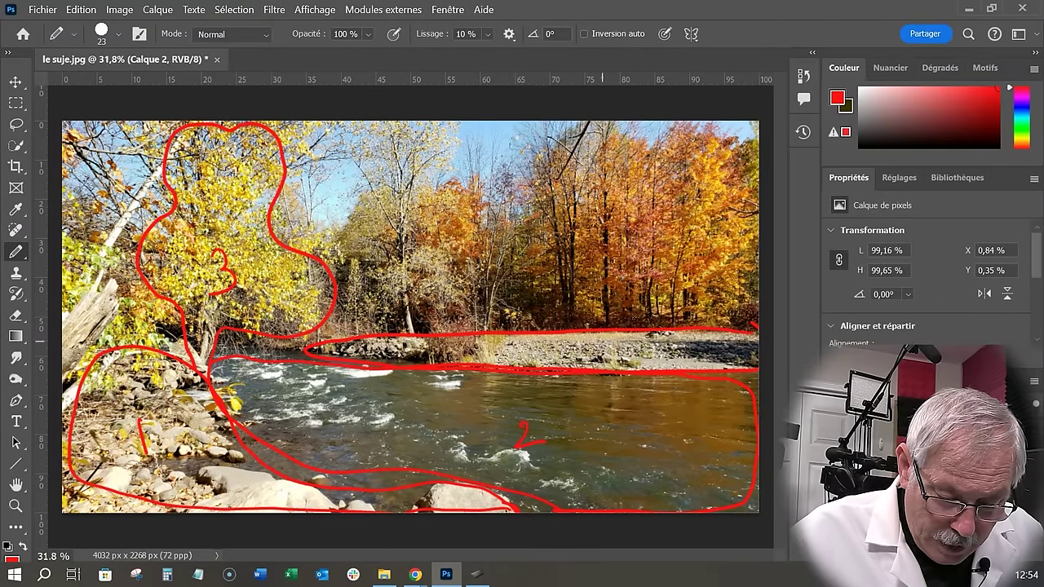
{"action": "mouse_move", "coordinate": [549, 343]}
{"action": "left_mouse_down"}
{"action": "mouse_move", "coordinate": [567, 356]}
{"action": "mouse_move", "coordinate": [557, 369]}
{"action": "left_mouse_up"}
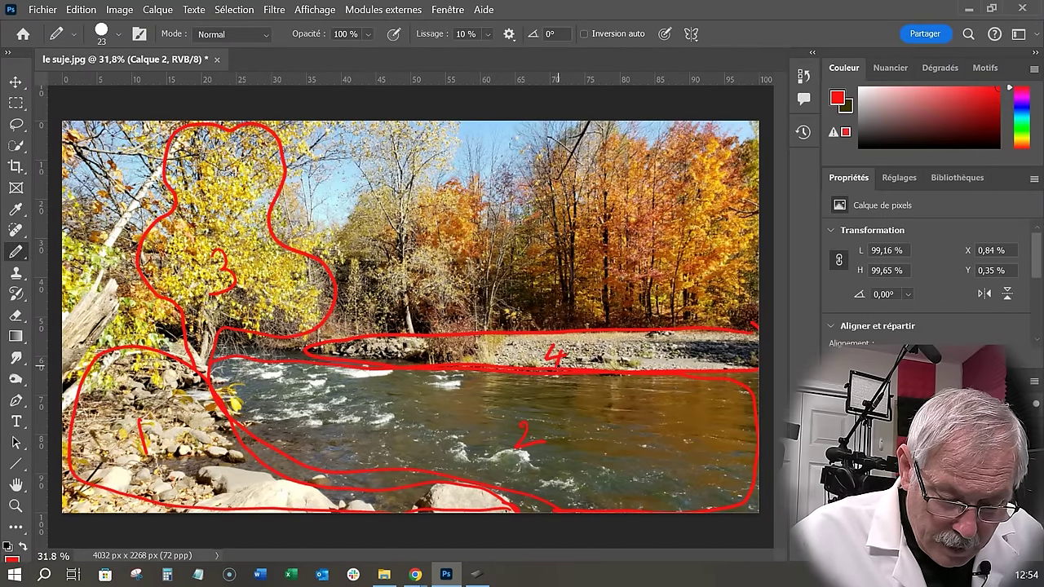
Outline the autumn forest in red, mark it 5, and extend its outline over the middle trees as far as the yellow tree
{"action": "mouse_move", "coordinate": [752, 151]}
{"action": "left_mouse_down"}
{"action": "mouse_move", "coordinate": [710, 128]}
{"action": "mouse_move", "coordinate": [638, 128]}
{"action": "mouse_move", "coordinate": [576, 154]}
{"action": "mouse_move", "coordinate": [491, 235]}
{"action": "mouse_move", "coordinate": [479, 273]}
{"action": "mouse_move", "coordinate": [538, 310]}
{"action": "mouse_move", "coordinate": [630, 323]}
{"action": "mouse_move", "coordinate": [735, 309]}
{"action": "mouse_move", "coordinate": [748, 245]}
{"action": "mouse_move", "coordinate": [734, 152]}
{"action": "left_mouse_up"}
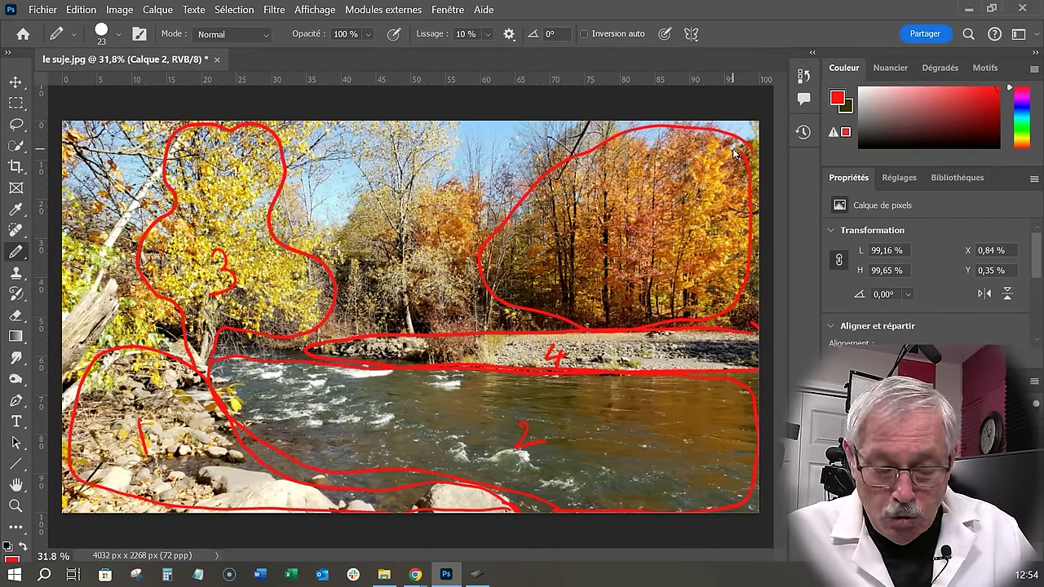
{"action": "right_click", "coordinate": [605, 255]}
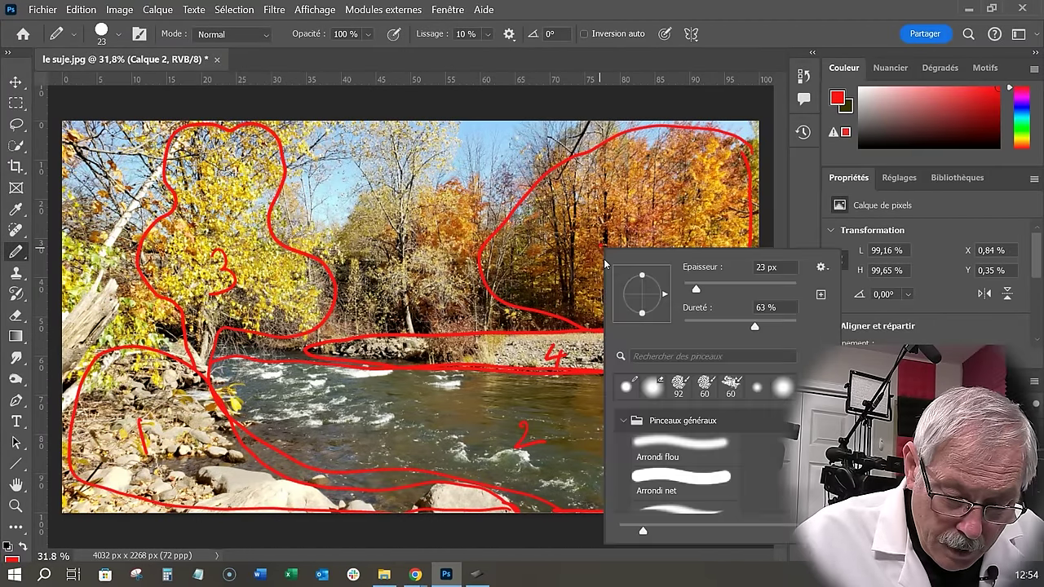
{"action": "key", "text": "Escape"}
{"action": "mouse_move", "coordinate": [604, 240]}
{"action": "left_mouse_down"}
{"action": "mouse_move", "coordinate": [600, 263]}
{"action": "mouse_move", "coordinate": [614, 234]}
{"action": "left_mouse_up"}
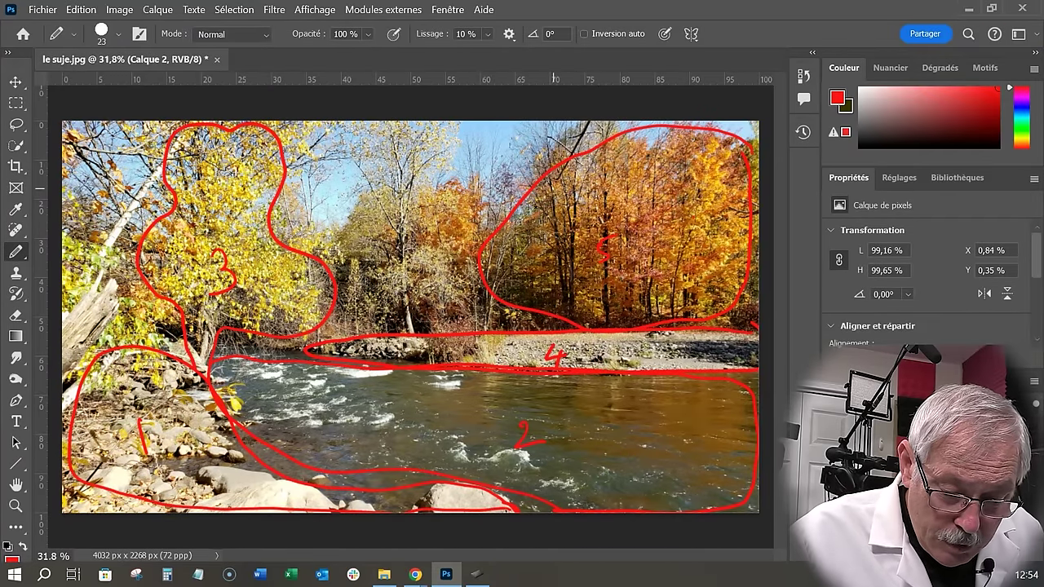
{"action": "mouse_move", "coordinate": [593, 317]}
{"action": "left_mouse_down"}
{"action": "mouse_move", "coordinate": [560, 315]}
{"action": "mouse_move", "coordinate": [526, 216]}
{"action": "mouse_move", "coordinate": [495, 232]}
{"action": "mouse_move", "coordinate": [475, 285]}
{"action": "mouse_move", "coordinate": [511, 249]}
{"action": "mouse_move", "coordinate": [497, 267]}
{"action": "mouse_move", "coordinate": [585, 324]}
{"action": "mouse_move", "coordinate": [527, 313]}
{"action": "mouse_move", "coordinate": [499, 285]}
{"action": "left_mouse_up"}
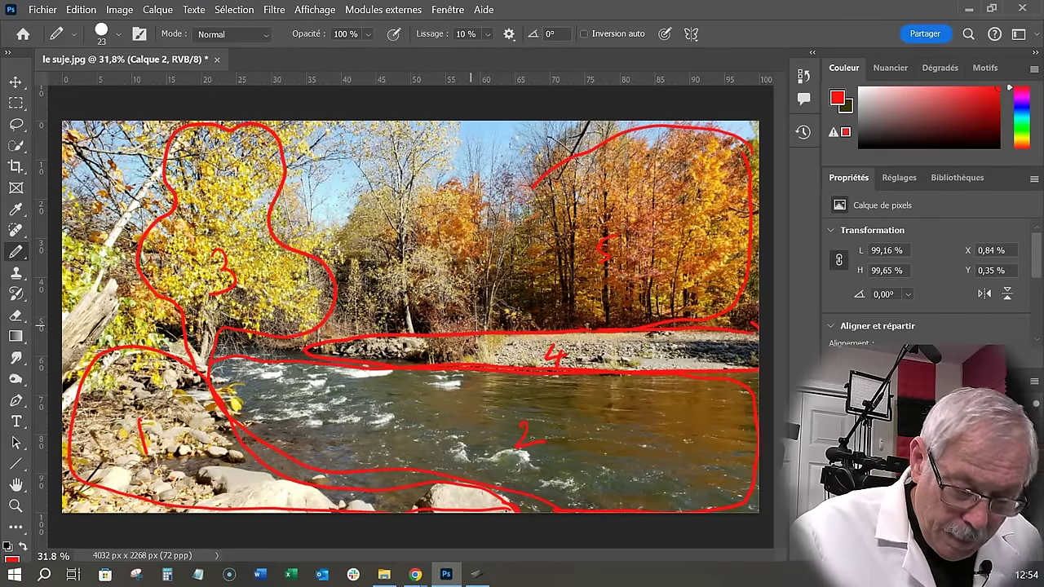
{"action": "mouse_move", "coordinate": [528, 186]}
{"action": "left_mouse_down"}
{"action": "mouse_move", "coordinate": [494, 205]}
{"action": "mouse_move", "coordinate": [510, 209]}
{"action": "mouse_move", "coordinate": [429, 196]}
{"action": "mouse_move", "coordinate": [343, 235]}
{"action": "mouse_move", "coordinate": [340, 308]}
{"action": "mouse_move", "coordinate": [410, 326]}
{"action": "mouse_move", "coordinate": [595, 330]}
{"action": "left_mouse_up"}
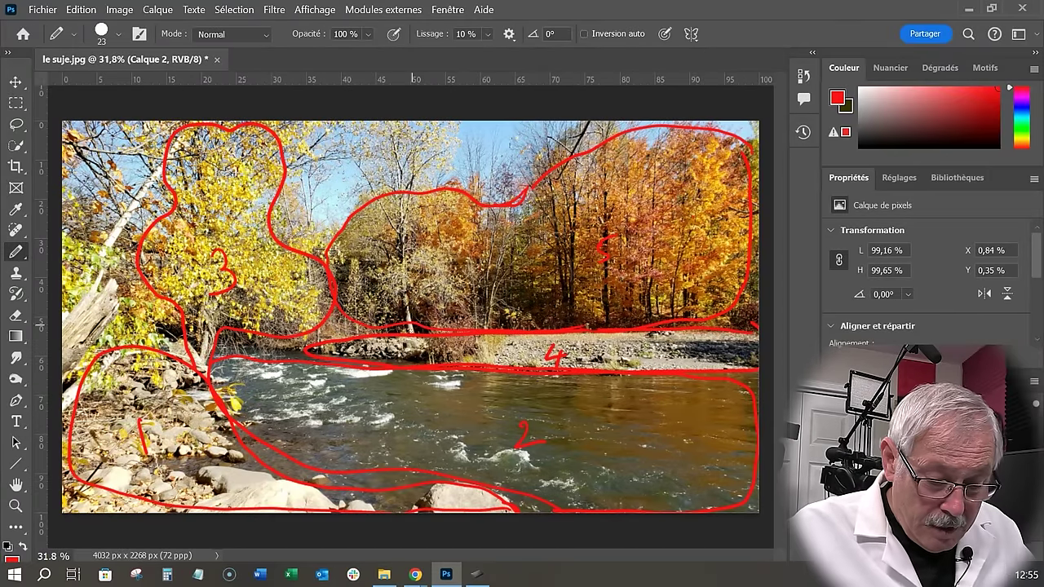
Outline the slender middle tree and mark it 6, and mark the sky area beside it
{"action": "mouse_move", "coordinate": [413, 333]}
{"action": "left_mouse_down"}
{"action": "mouse_move", "coordinate": [408, 216]}
{"action": "mouse_move", "coordinate": [443, 175]}
{"action": "mouse_move", "coordinate": [452, 145]}
{"action": "mouse_move", "coordinate": [442, 124]}
{"action": "mouse_move", "coordinate": [393, 113]}
{"action": "mouse_move", "coordinate": [345, 142]}
{"action": "mouse_move", "coordinate": [389, 233]}
{"action": "left_mouse_up"}
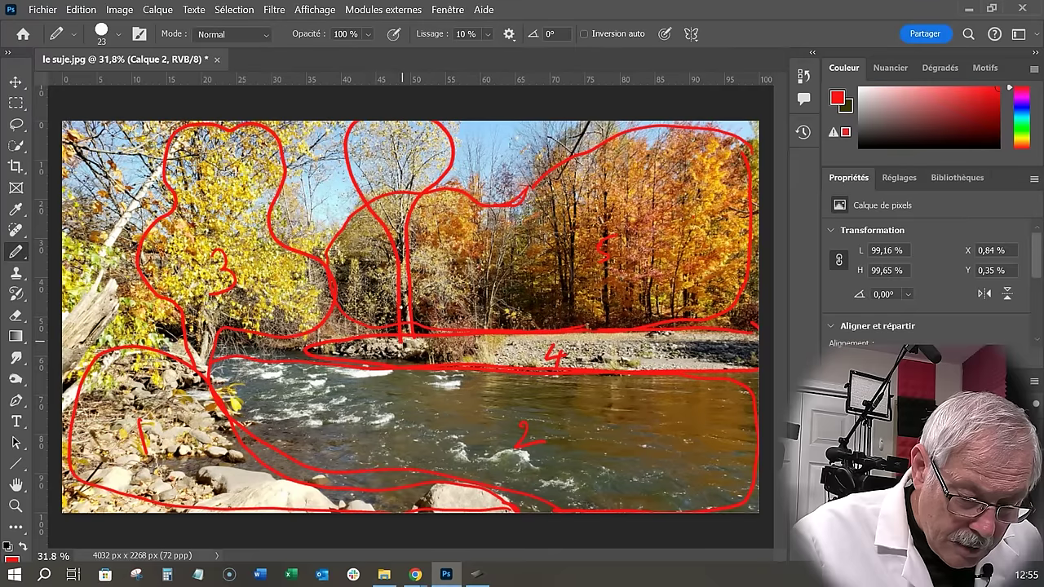
{"action": "left_click_drag", "start_coordinate": [394, 153], "coordinate": [380, 171]}
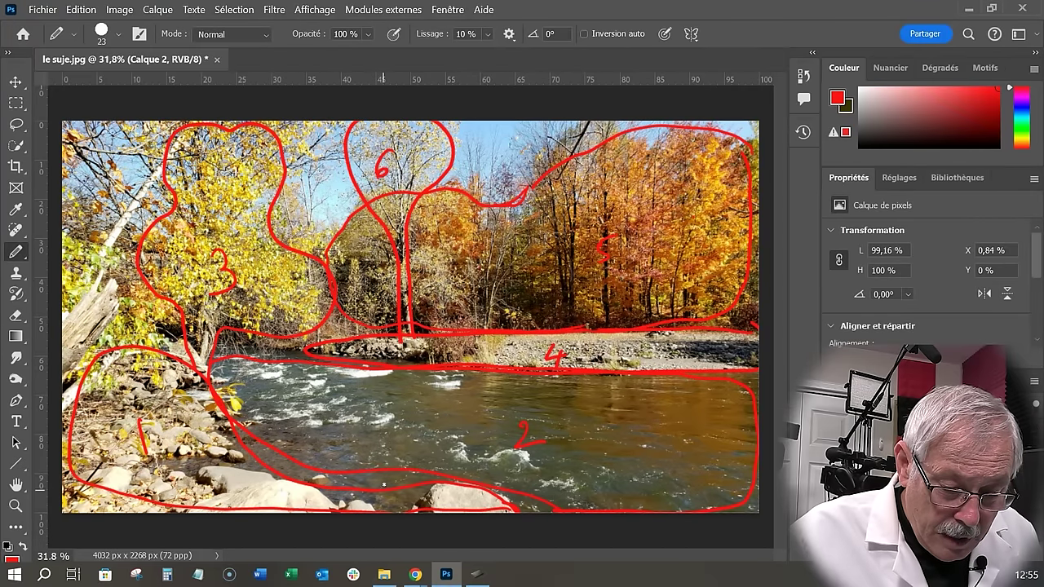
{"action": "mouse_move", "coordinate": [485, 133]}
{"action": "left_mouse_down"}
{"action": "mouse_move", "coordinate": [503, 133]}
{"action": "mouse_move", "coordinate": [494, 163]}
{"action": "left_mouse_up"}
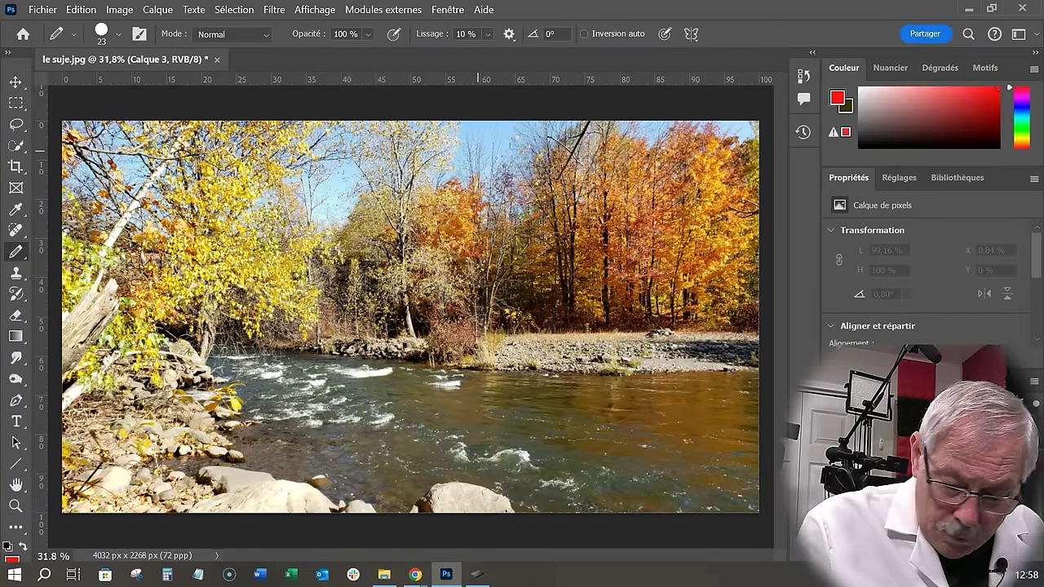
Outline the two open sky areas between the trees in red and mark each of them 1
{"action": "mouse_move", "coordinate": [483, 132]}
{"action": "left_mouse_down"}
{"action": "mouse_move", "coordinate": [459, 168]}
{"action": "mouse_move", "coordinate": [487, 207]}
{"action": "mouse_move", "coordinate": [537, 140]}
{"action": "mouse_move", "coordinate": [570, 124]}
{"action": "left_mouse_up"}
{"action": "mouse_move", "coordinate": [351, 183]}
{"action": "left_mouse_down"}
{"action": "mouse_move", "coordinate": [330, 219]}
{"action": "mouse_move", "coordinate": [297, 187]}
{"action": "mouse_move", "coordinate": [314, 140]}
{"action": "mouse_move", "coordinate": [351, 180]}
{"action": "left_mouse_up"}
{"action": "left_click_drag", "start_coordinate": [332, 172], "coordinate": [333, 181]}
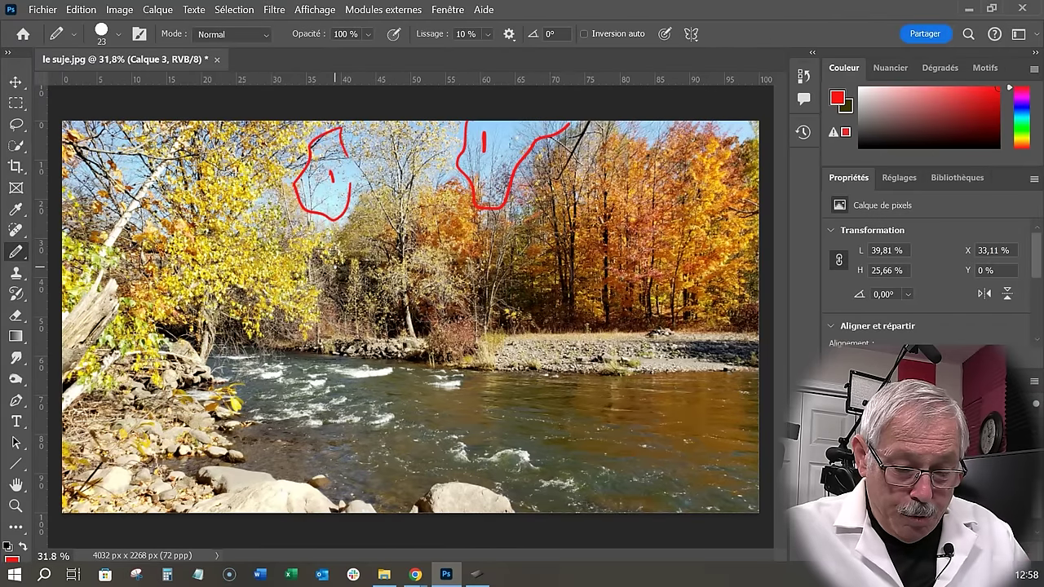
Trace the upper and lower edges of the background forest in red and mark it 2
{"action": "mouse_move", "coordinate": [752, 168]}
{"action": "left_mouse_down"}
{"action": "mouse_move", "coordinate": [608, 137]}
{"action": "mouse_move", "coordinate": [520, 207]}
{"action": "mouse_move", "coordinate": [356, 209]}
{"action": "mouse_move", "coordinate": [308, 249]}
{"action": "left_mouse_up"}
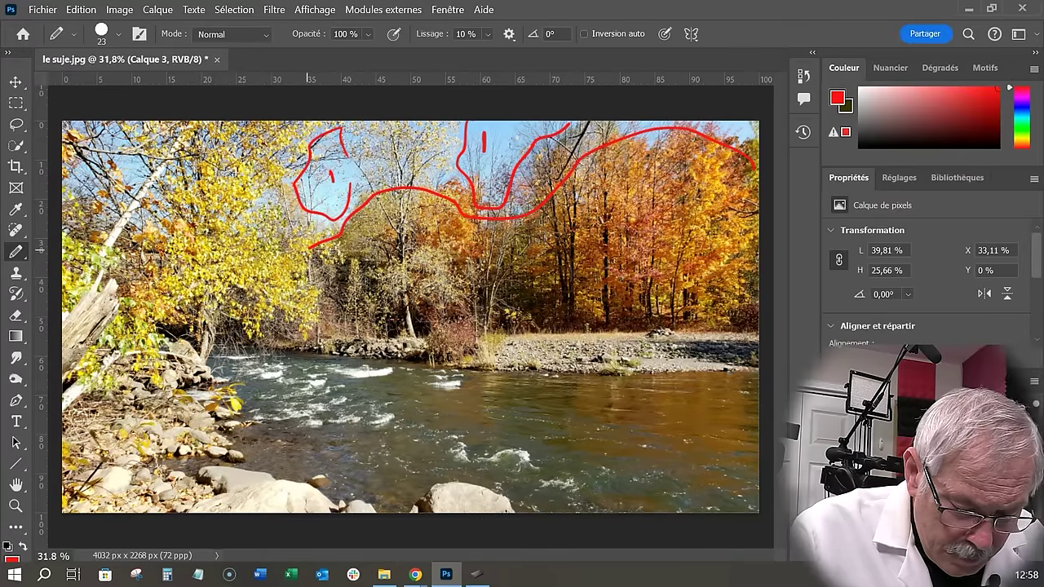
{"action": "mouse_move", "coordinate": [751, 303]}
{"action": "left_mouse_down"}
{"action": "mouse_move", "coordinate": [741, 327]}
{"action": "mouse_move", "coordinate": [715, 332]}
{"action": "mouse_move", "coordinate": [579, 319]}
{"action": "mouse_move", "coordinate": [457, 333]}
{"action": "mouse_move", "coordinate": [307, 330]}
{"action": "left_mouse_up"}
{"action": "left_click_drag", "start_coordinate": [217, 334], "coordinate": [272, 334]}
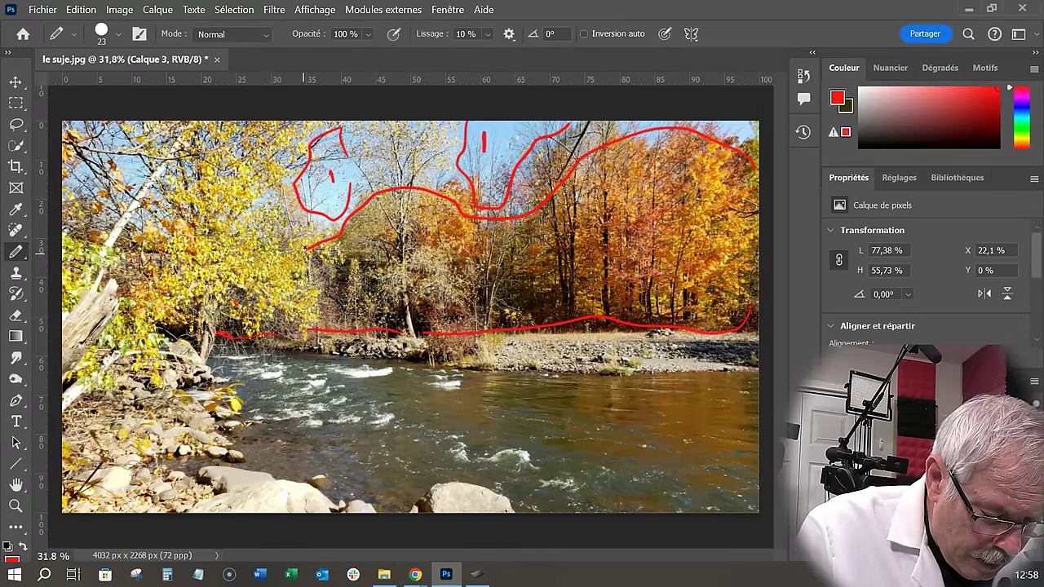
{"action": "mouse_move", "coordinate": [586, 235]}
{"action": "left_mouse_down"}
{"action": "mouse_move", "coordinate": [581, 266]}
{"action": "mouse_move", "coordinate": [624, 259]}
{"action": "left_mouse_up"}
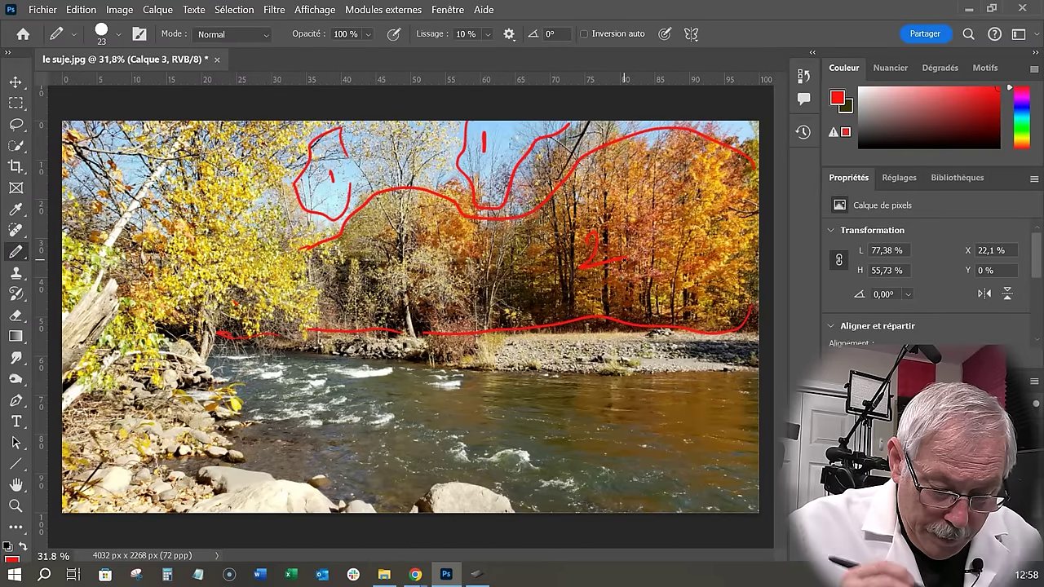
Outline the stony far bank and the slender middle tree, mark the bank 3, and sketch small marks around the yellow tree's foliage
{"action": "mouse_move", "coordinate": [410, 348]}
{"action": "left_mouse_down"}
{"action": "mouse_move", "coordinate": [378, 291]}
{"action": "mouse_move", "coordinate": [369, 230]}
{"action": "mouse_move", "coordinate": [380, 161]}
{"action": "mouse_move", "coordinate": [414, 136]}
{"action": "mouse_move", "coordinate": [433, 186]}
{"action": "mouse_move", "coordinate": [424, 330]}
{"action": "mouse_move", "coordinate": [308, 347]}
{"action": "mouse_move", "coordinate": [488, 372]}
{"action": "mouse_move", "coordinate": [757, 354]}
{"action": "left_mouse_up"}
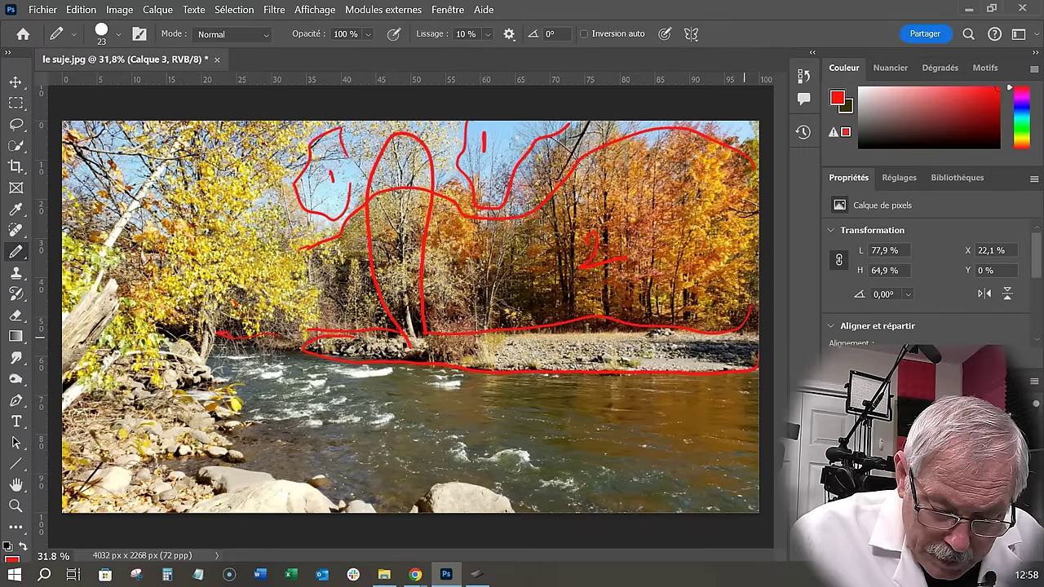
{"action": "mouse_move", "coordinate": [533, 338]}
{"action": "left_mouse_down"}
{"action": "mouse_move", "coordinate": [551, 342]}
{"action": "mouse_move", "coordinate": [529, 358]}
{"action": "left_mouse_up"}
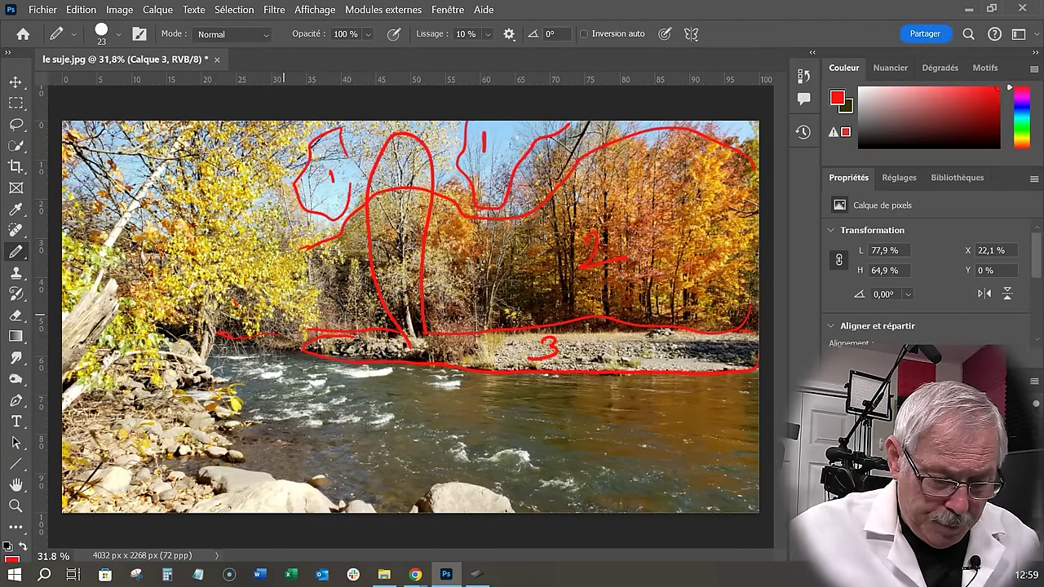
{"action": "left_click_drag", "start_coordinate": [86, 229], "coordinate": [133, 272]}
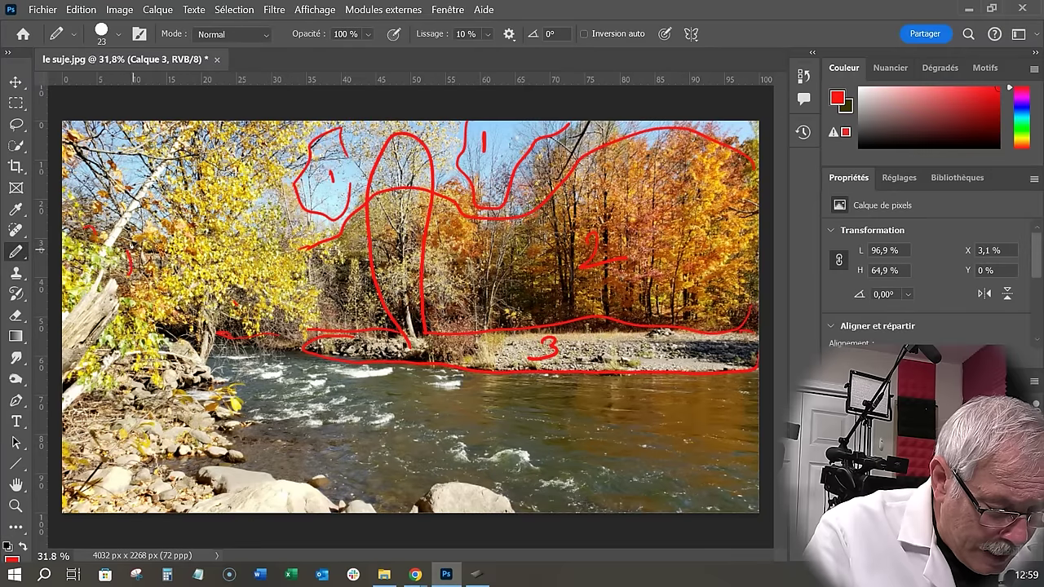
{"action": "left_click_drag", "start_coordinate": [327, 263], "coordinate": [341, 308]}
{"action": "left_click_drag", "start_coordinate": [308, 278], "coordinate": [305, 298]}
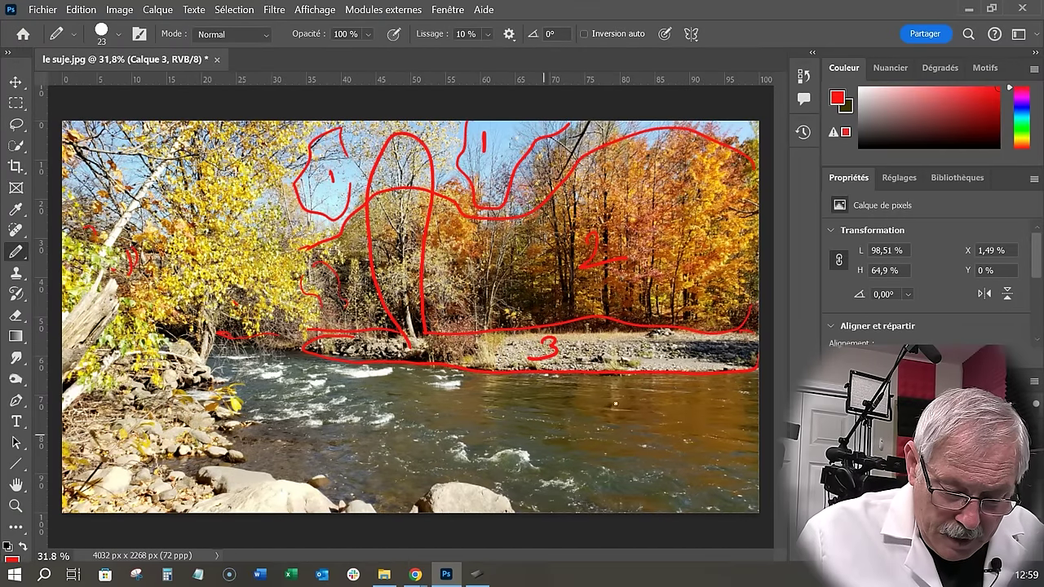
Mark the river 4 and the foreground rocks 5, and trace the river's edges in red
{"action": "mouse_move", "coordinate": [478, 394]}
{"action": "left_mouse_down"}
{"action": "mouse_move", "coordinate": [489, 411]}
{"action": "mouse_move", "coordinate": [481, 424]}
{"action": "left_mouse_up"}
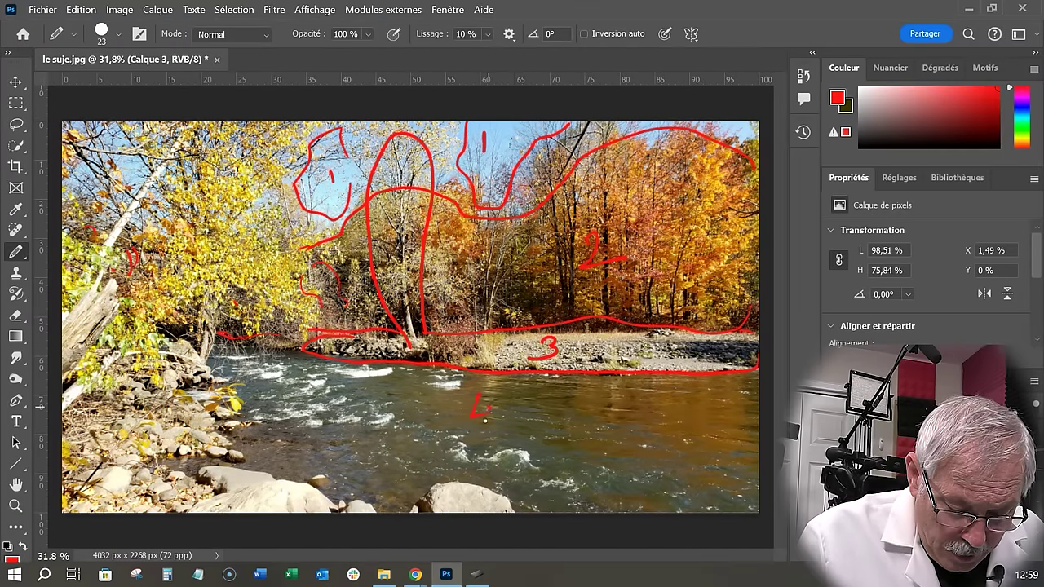
{"action": "mouse_move", "coordinate": [258, 484]}
{"action": "left_mouse_down"}
{"action": "mouse_move", "coordinate": [253, 507]}
{"action": "mouse_move", "coordinate": [272, 485]}
{"action": "left_mouse_up"}
{"action": "mouse_move", "coordinate": [489, 377]}
{"action": "left_mouse_down"}
{"action": "mouse_move", "coordinate": [271, 352]}
{"action": "mouse_move", "coordinate": [218, 366]}
{"action": "mouse_move", "coordinate": [240, 449]}
{"action": "mouse_move", "coordinate": [385, 498]}
{"action": "mouse_move", "coordinate": [413, 504]}
{"action": "mouse_move", "coordinate": [431, 484]}
{"action": "mouse_move", "coordinate": [552, 511]}
{"action": "mouse_move", "coordinate": [721, 509]}
{"action": "left_mouse_up"}
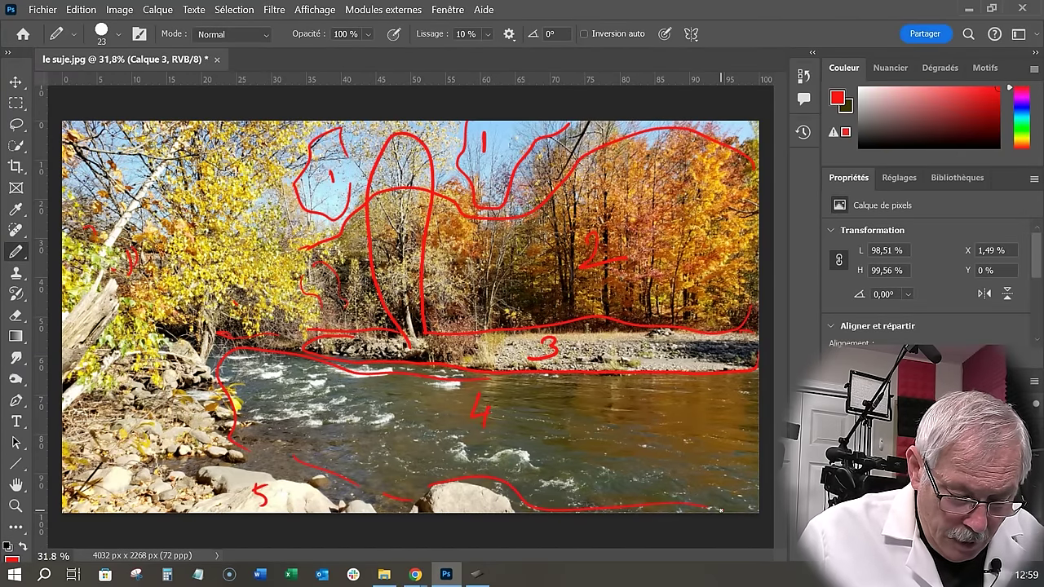
Outline the near-bank foliage, the leaning pale trunk and the yellow tree, and mark the yellow tree 4
{"action": "mouse_move", "coordinate": [114, 344]}
{"action": "left_mouse_down"}
{"action": "mouse_move", "coordinate": [173, 335]}
{"action": "mouse_move", "coordinate": [109, 370]}
{"action": "left_mouse_up"}
{"action": "left_click_drag", "start_coordinate": [74, 243], "coordinate": [105, 256]}
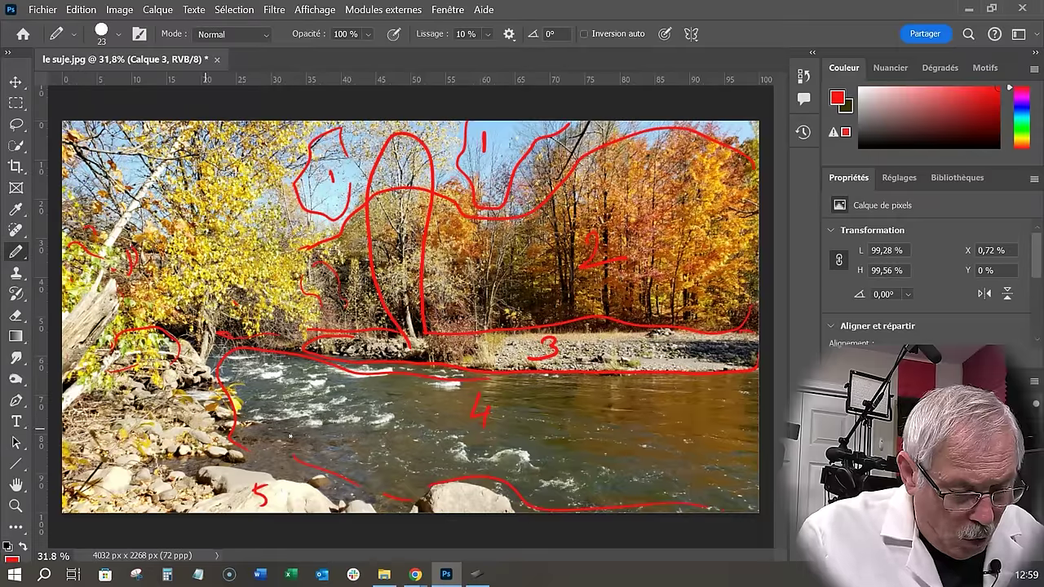
{"action": "left_click_drag", "start_coordinate": [110, 245], "coordinate": [161, 167]}
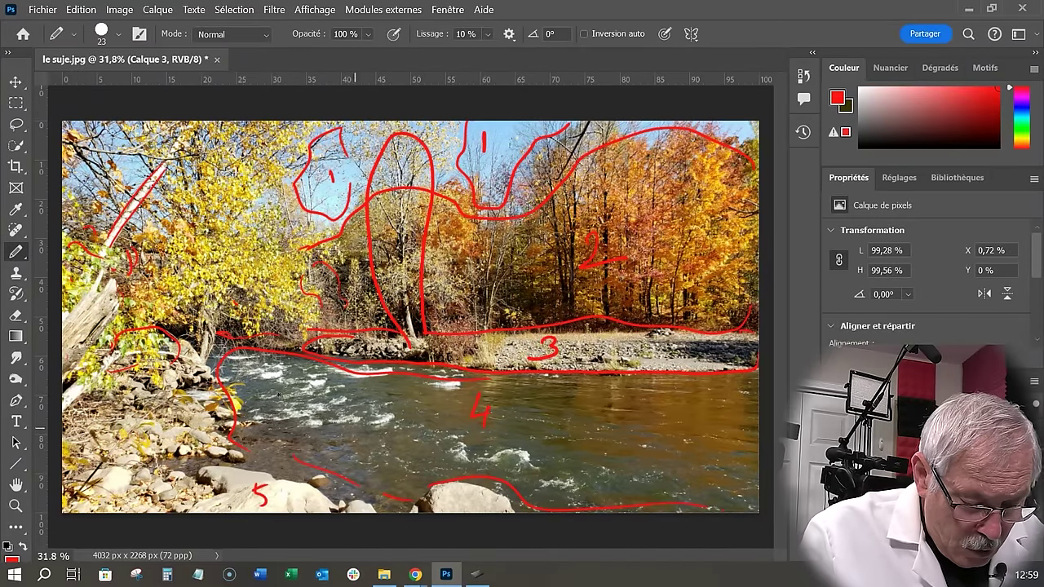
{"action": "mouse_move", "coordinate": [213, 352]}
{"action": "left_mouse_down"}
{"action": "mouse_move", "coordinate": [311, 309]}
{"action": "mouse_move", "coordinate": [256, 236]}
{"action": "mouse_move", "coordinate": [278, 181]}
{"action": "mouse_move", "coordinate": [242, 153]}
{"action": "mouse_move", "coordinate": [169, 155]}
{"action": "mouse_move", "coordinate": [145, 259]}
{"action": "mouse_move", "coordinate": [147, 308]}
{"action": "mouse_move", "coordinate": [188, 340]}
{"action": "mouse_move", "coordinate": [204, 372]}
{"action": "left_mouse_up"}
{"action": "left_click_drag", "start_coordinate": [199, 244], "coordinate": [214, 266]}
{"action": "left_click_drag", "start_coordinate": [209, 254], "coordinate": [212, 285]}
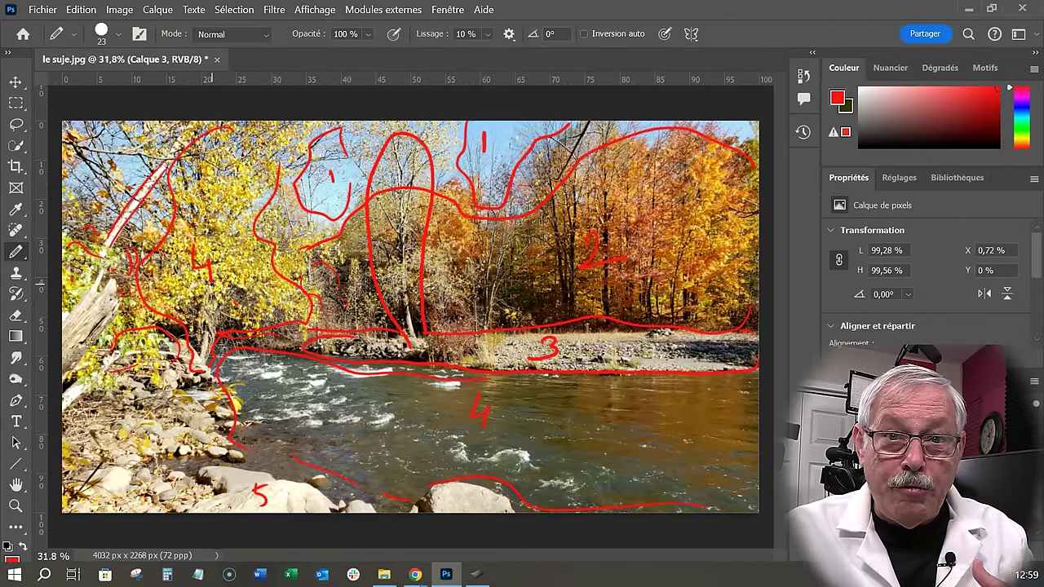
Add a new layer and paint the main sky areas between the trees in white with the Brush tool
{"action": "key", "text": "ctrl+shift+alt+n"}
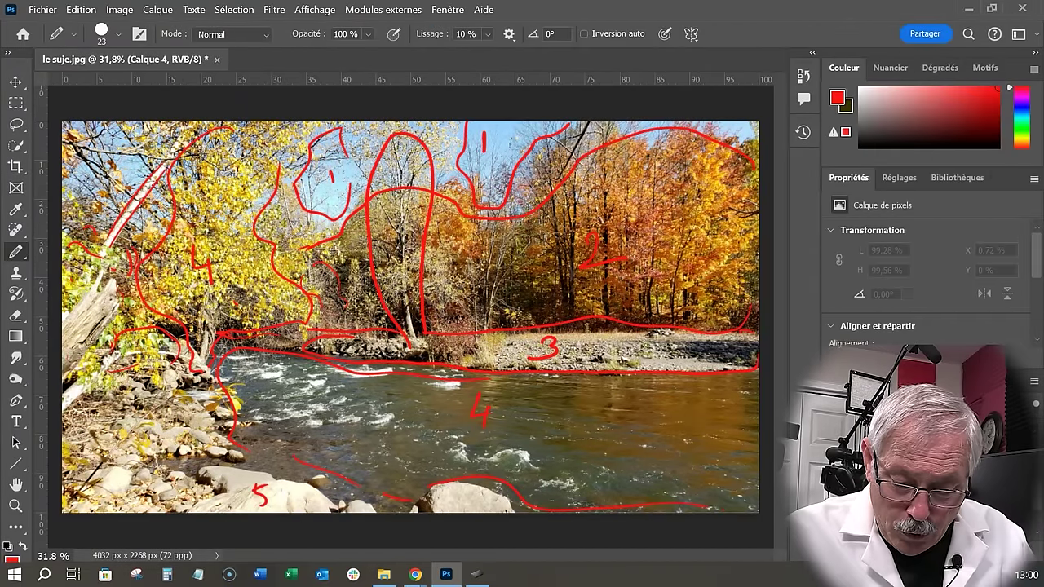
{"action": "key", "text": "shift+b"}
{"action": "key", "text": "d"}
{"action": "key", "text": "x"}
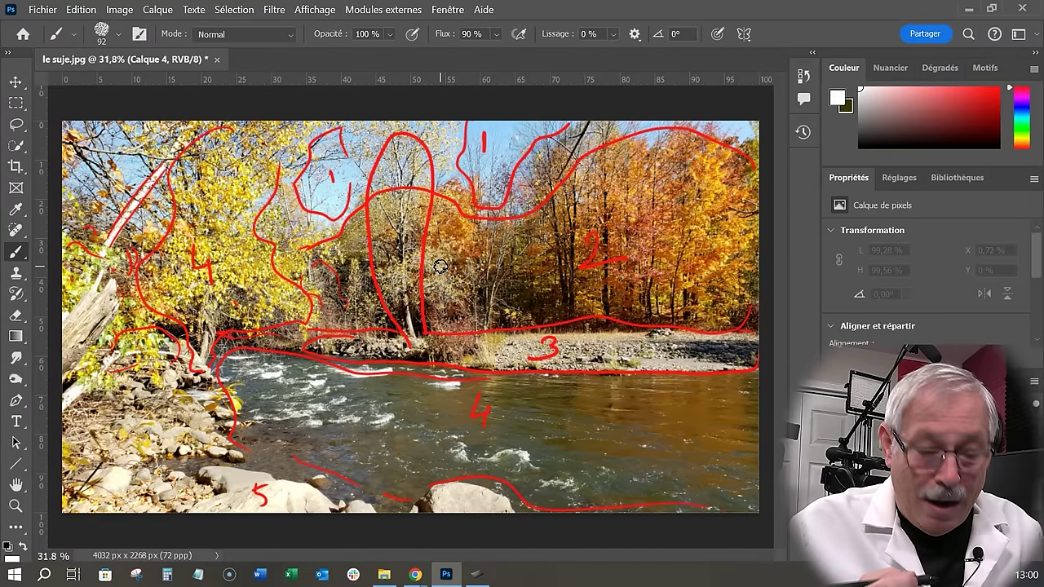
{"action": "mouse_move", "coordinate": [329, 171]}
{"action": "left_mouse_down"}
{"action": "mouse_move", "coordinate": [318, 145]}
{"action": "mouse_move", "coordinate": [304, 177]}
{"action": "mouse_move", "coordinate": [323, 144]}
{"action": "mouse_move", "coordinate": [312, 198]}
{"action": "mouse_move", "coordinate": [326, 136]}
{"action": "mouse_move", "coordinate": [307, 221]}
{"action": "mouse_move", "coordinate": [318, 229]}
{"action": "mouse_move", "coordinate": [335, 213]}
{"action": "mouse_move", "coordinate": [357, 183]}
{"action": "mouse_move", "coordinate": [354, 151]}
{"action": "mouse_move", "coordinate": [289, 196]}
{"action": "left_mouse_up"}
{"action": "mouse_move", "coordinate": [135, 163]}
{"action": "left_mouse_down"}
{"action": "mouse_move", "coordinate": [94, 144]}
{"action": "mouse_move", "coordinate": [97, 200]}
{"action": "mouse_move", "coordinate": [84, 192]}
{"action": "mouse_move", "coordinate": [73, 130]}
{"action": "mouse_move", "coordinate": [72, 168]}
{"action": "mouse_move", "coordinate": [94, 114]}
{"action": "mouse_move", "coordinate": [98, 158]}
{"action": "mouse_move", "coordinate": [121, 168]}
{"action": "left_mouse_up"}
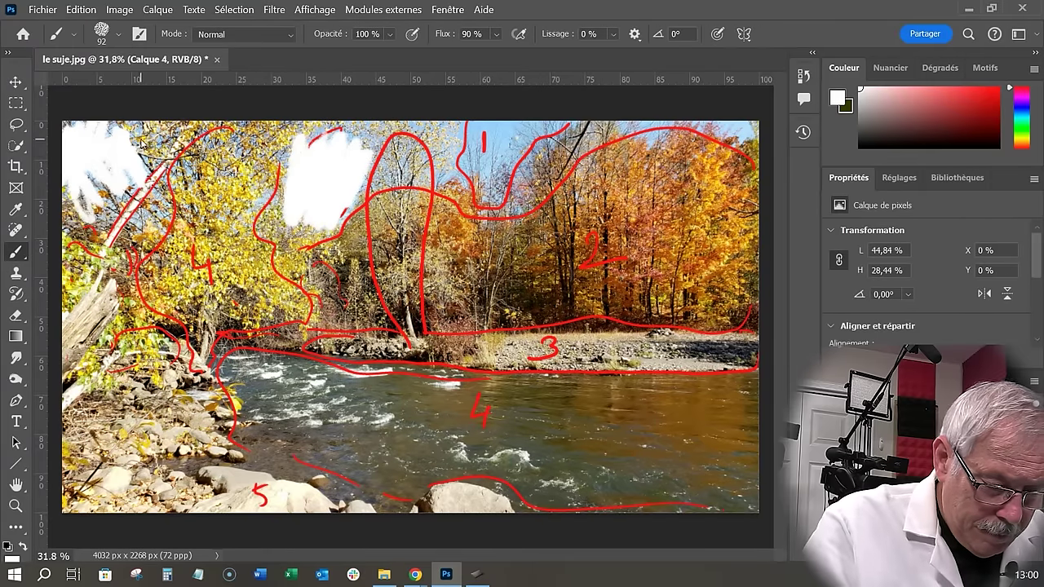
{"action": "mouse_move", "coordinate": [482, 157]}
{"action": "left_mouse_down"}
{"action": "mouse_move", "coordinate": [456, 163]}
{"action": "mouse_move", "coordinate": [508, 173]}
{"action": "mouse_move", "coordinate": [545, 130]}
{"action": "mouse_move", "coordinate": [500, 169]}
{"action": "left_mouse_up"}
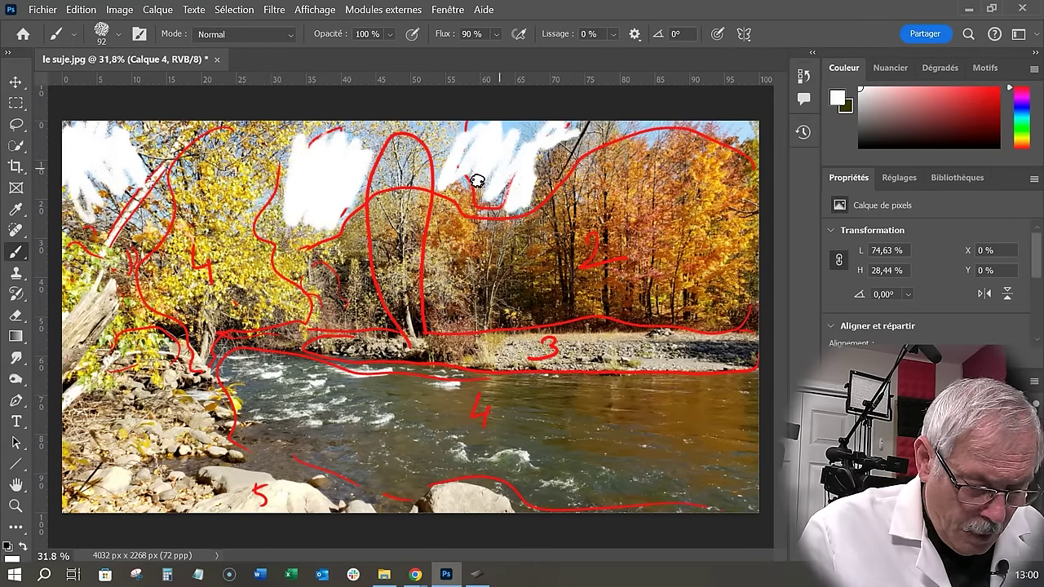
Enlarge the brush to 184 px and extend the white over the remaining sky between and above the trees
{"action": "key", "text": "bracketright"}
{"action": "key", "text": "bracketright"}
{"action": "key", "text": "bracketright"}
{"action": "key", "text": "bracketright"}
{"action": "mouse_move", "coordinate": [371, 136]}
{"action": "left_mouse_down"}
{"action": "mouse_move", "coordinate": [330, 138]}
{"action": "mouse_move", "coordinate": [280, 175]}
{"action": "left_mouse_up"}
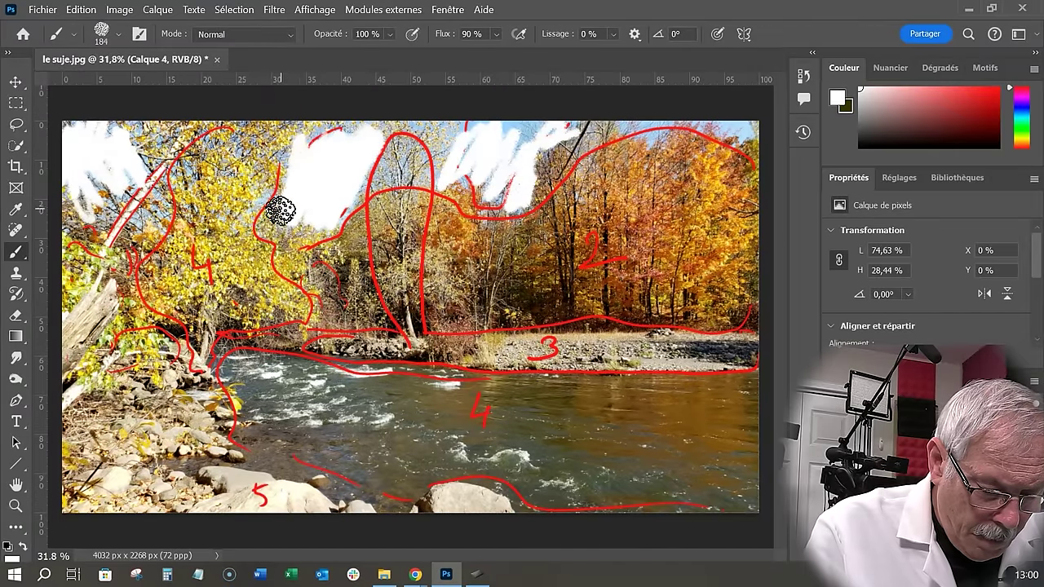
{"action": "mouse_move", "coordinate": [499, 143]}
{"action": "left_mouse_down"}
{"action": "mouse_move", "coordinate": [431, 172]}
{"action": "mouse_move", "coordinate": [504, 121]}
{"action": "mouse_move", "coordinate": [505, 196]}
{"action": "mouse_move", "coordinate": [564, 140]}
{"action": "mouse_move", "coordinate": [708, 116]}
{"action": "mouse_move", "coordinate": [711, 144]}
{"action": "mouse_move", "coordinate": [748, 146]}
{"action": "mouse_move", "coordinate": [725, 132]}
{"action": "left_mouse_up"}
{"action": "mouse_move", "coordinate": [138, 207]}
{"action": "left_mouse_down"}
{"action": "mouse_move", "coordinate": [152, 203]}
{"action": "mouse_move", "coordinate": [114, 171]}
{"action": "mouse_move", "coordinate": [123, 192]}
{"action": "left_mouse_up"}
Choose a medium grey and paint over the background forest, leaving the slender middle tree and the yellow tree uncovered
{"action": "left_click_drag", "start_coordinate": [863, 101], "coordinate": [864, 109]}
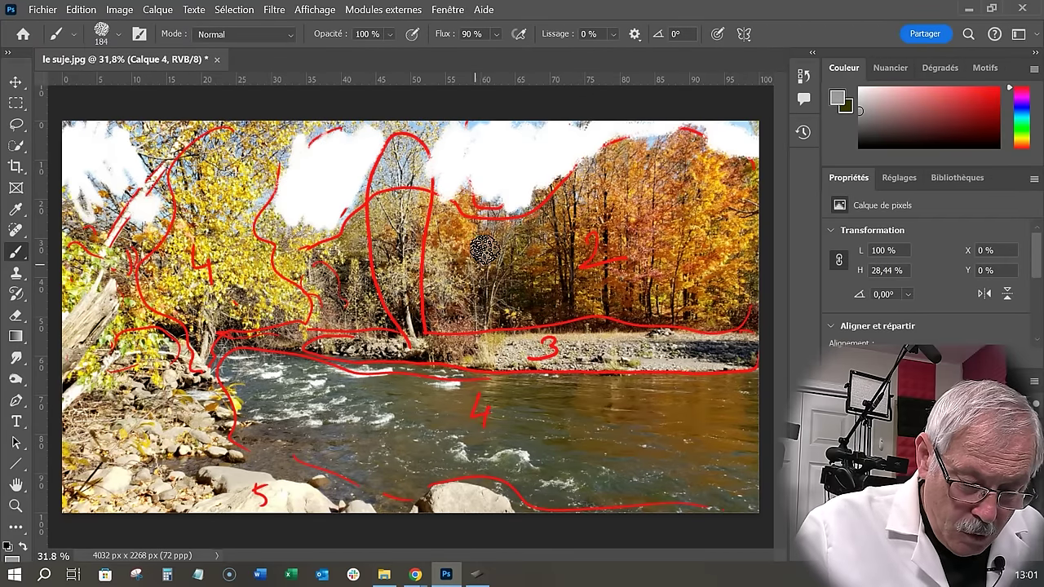
{"action": "mouse_move", "coordinate": [442, 238]}
{"action": "left_mouse_down"}
{"action": "mouse_move", "coordinate": [446, 209]}
{"action": "mouse_move", "coordinate": [446, 322]}
{"action": "mouse_move", "coordinate": [468, 308]}
{"action": "mouse_move", "coordinate": [489, 224]}
{"action": "mouse_move", "coordinate": [516, 245]}
{"action": "mouse_move", "coordinate": [607, 186]}
{"action": "mouse_move", "coordinate": [538, 318]}
{"action": "mouse_move", "coordinate": [657, 217]}
{"action": "mouse_move", "coordinate": [595, 249]}
{"action": "mouse_move", "coordinate": [698, 248]}
{"action": "mouse_move", "coordinate": [747, 306]}
{"action": "mouse_move", "coordinate": [738, 179]}
{"action": "mouse_move", "coordinate": [760, 229]}
{"action": "mouse_move", "coordinate": [604, 278]}
{"action": "mouse_move", "coordinate": [487, 249]}
{"action": "mouse_move", "coordinate": [605, 214]}
{"action": "mouse_move", "coordinate": [342, 269]}
{"action": "mouse_move", "coordinate": [171, 326]}
{"action": "left_mouse_up"}
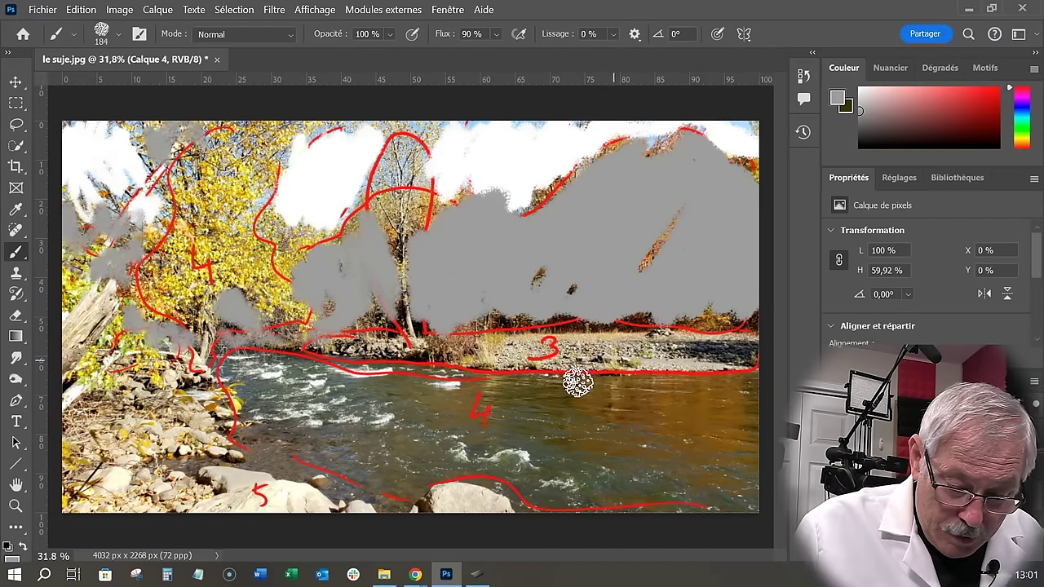
Choose a darker grey and repaint the right-hand background forest and the low foliage patches on the left side of the photo
{"action": "left_click", "coordinate": [869, 110]}
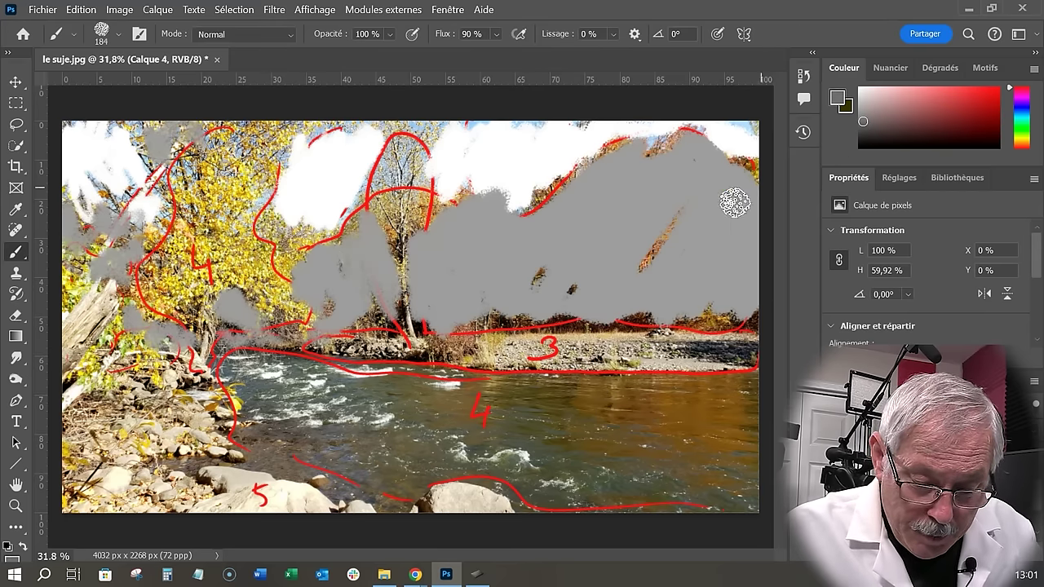
{"action": "mouse_move", "coordinate": [604, 285]}
{"action": "left_mouse_down"}
{"action": "mouse_move", "coordinate": [628, 270]}
{"action": "mouse_move", "coordinate": [678, 202]}
{"action": "mouse_move", "coordinate": [705, 295]}
{"action": "mouse_move", "coordinate": [754, 281]}
{"action": "mouse_move", "coordinate": [730, 164]}
{"action": "mouse_move", "coordinate": [637, 254]}
{"action": "mouse_move", "coordinate": [603, 261]}
{"action": "mouse_move", "coordinate": [581, 198]}
{"action": "mouse_move", "coordinate": [532, 302]}
{"action": "mouse_move", "coordinate": [505, 302]}
{"action": "mouse_move", "coordinate": [479, 217]}
{"action": "mouse_move", "coordinate": [439, 264]}
{"action": "mouse_move", "coordinate": [437, 220]}
{"action": "mouse_move", "coordinate": [477, 233]}
{"action": "mouse_move", "coordinate": [420, 324]}
{"action": "mouse_move", "coordinate": [484, 287]}
{"action": "mouse_move", "coordinate": [531, 313]}
{"action": "mouse_move", "coordinate": [499, 315]}
{"action": "mouse_move", "coordinate": [645, 308]}
{"action": "mouse_move", "coordinate": [603, 315]}
{"action": "mouse_move", "coordinate": [714, 295]}
{"action": "mouse_move", "coordinate": [726, 322]}
{"action": "mouse_move", "coordinate": [731, 206]}
{"action": "mouse_move", "coordinate": [622, 198]}
{"action": "mouse_move", "coordinate": [645, 160]}
{"action": "mouse_move", "coordinate": [744, 235]}
{"action": "mouse_move", "coordinate": [699, 234]}
{"action": "mouse_move", "coordinate": [751, 233]}
{"action": "mouse_move", "coordinate": [732, 276]}
{"action": "mouse_move", "coordinate": [746, 171]}
{"action": "mouse_move", "coordinate": [750, 291]}
{"action": "mouse_move", "coordinate": [711, 255]}
{"action": "mouse_move", "coordinate": [684, 193]}
{"action": "mouse_move", "coordinate": [706, 133]}
{"action": "left_mouse_up"}
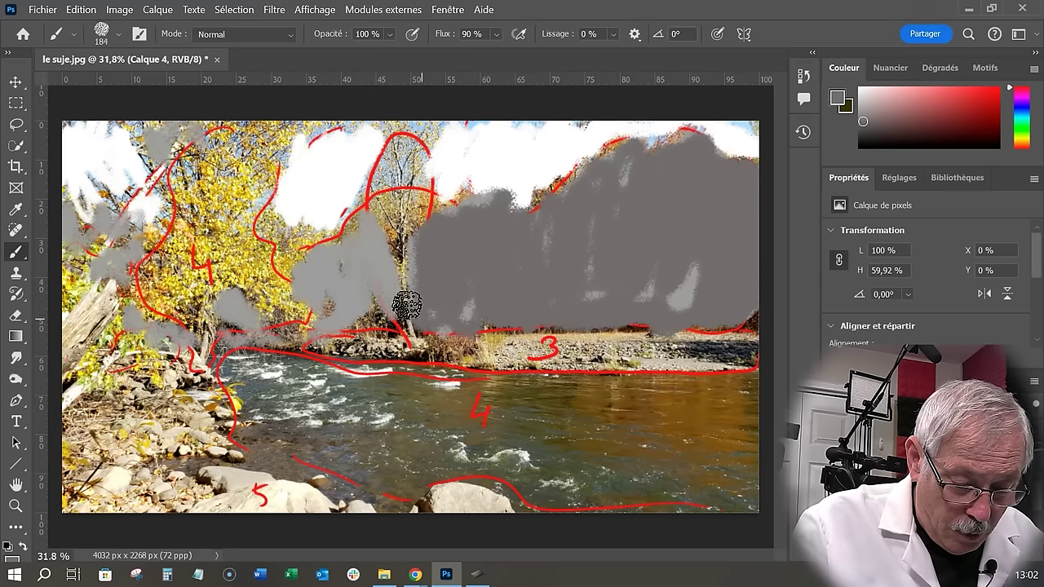
{"action": "mouse_move", "coordinate": [384, 323]}
{"action": "left_mouse_down"}
{"action": "mouse_move", "coordinate": [354, 306]}
{"action": "mouse_move", "coordinate": [324, 332]}
{"action": "mouse_move", "coordinate": [235, 352]}
{"action": "mouse_move", "coordinate": [257, 353]}
{"action": "mouse_move", "coordinate": [233, 307]}
{"action": "mouse_move", "coordinate": [251, 328]}
{"action": "mouse_move", "coordinate": [211, 339]}
{"action": "mouse_move", "coordinate": [135, 249]}
{"action": "mouse_move", "coordinate": [115, 261]}
{"action": "mouse_move", "coordinate": [75, 236]}
{"action": "mouse_move", "coordinate": [123, 259]}
{"action": "mouse_move", "coordinate": [102, 274]}
{"action": "mouse_move", "coordinate": [86, 221]}
{"action": "left_mouse_up"}
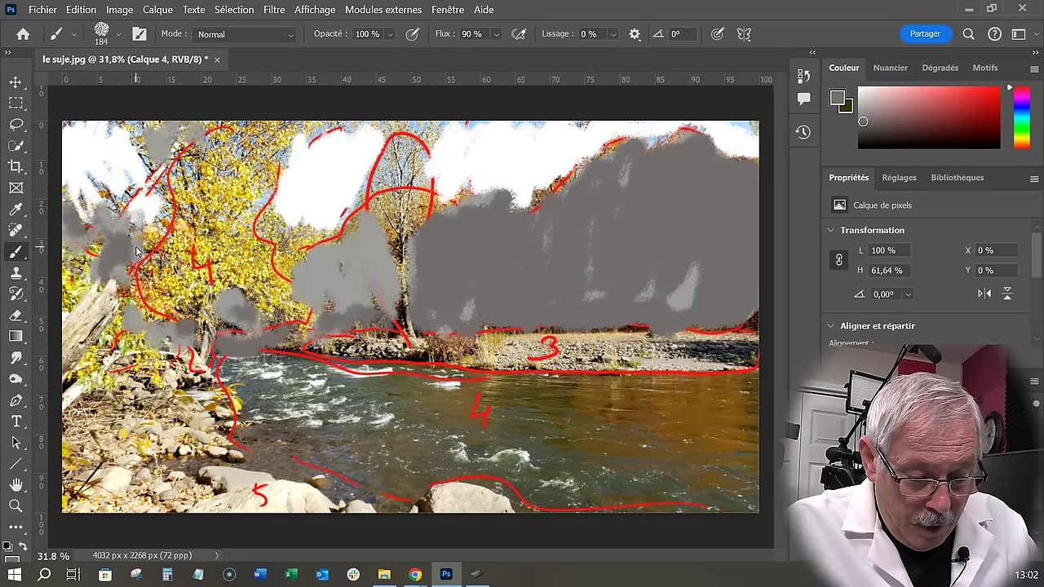
Block in the slender middle tree and far gravel bank in light grey, and the yellow tree in a paler grey
{"action": "left_click", "coordinate": [344, 272], "text": "alt"}
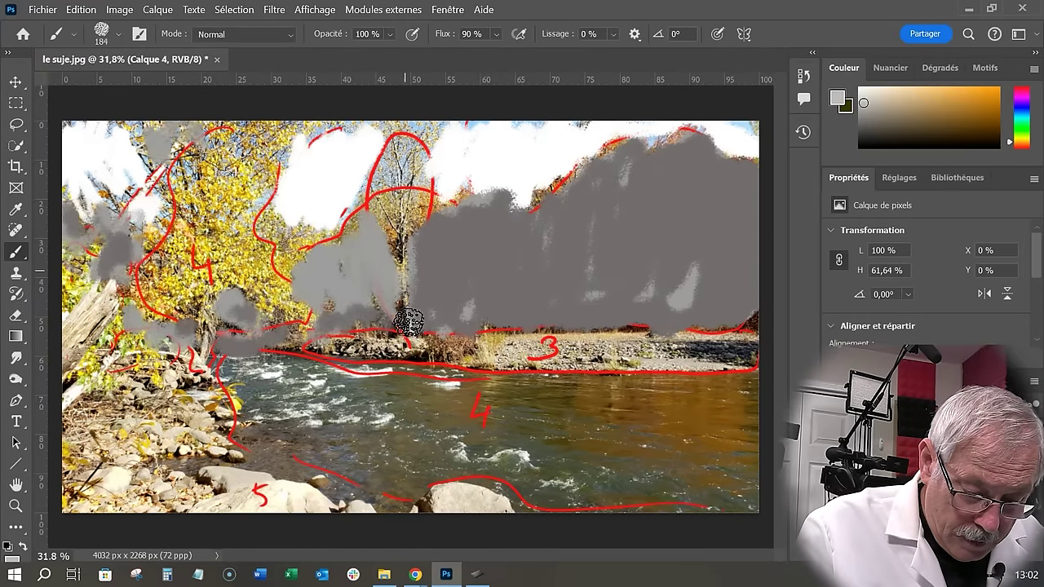
{"action": "mouse_move", "coordinate": [412, 291]}
{"action": "left_mouse_down"}
{"action": "mouse_move", "coordinate": [418, 349]}
{"action": "mouse_move", "coordinate": [397, 254]}
{"action": "mouse_move", "coordinate": [400, 196]}
{"action": "mouse_move", "coordinate": [387, 210]}
{"action": "mouse_move", "coordinate": [376, 192]}
{"action": "mouse_move", "coordinate": [385, 201]}
{"action": "mouse_move", "coordinate": [391, 175]}
{"action": "mouse_move", "coordinate": [407, 211]}
{"action": "mouse_move", "coordinate": [442, 195]}
{"action": "mouse_move", "coordinate": [410, 169]}
{"action": "mouse_move", "coordinate": [385, 203]}
{"action": "mouse_move", "coordinate": [392, 254]}
{"action": "mouse_move", "coordinate": [395, 195]}
{"action": "mouse_move", "coordinate": [387, 229]}
{"action": "left_mouse_up"}
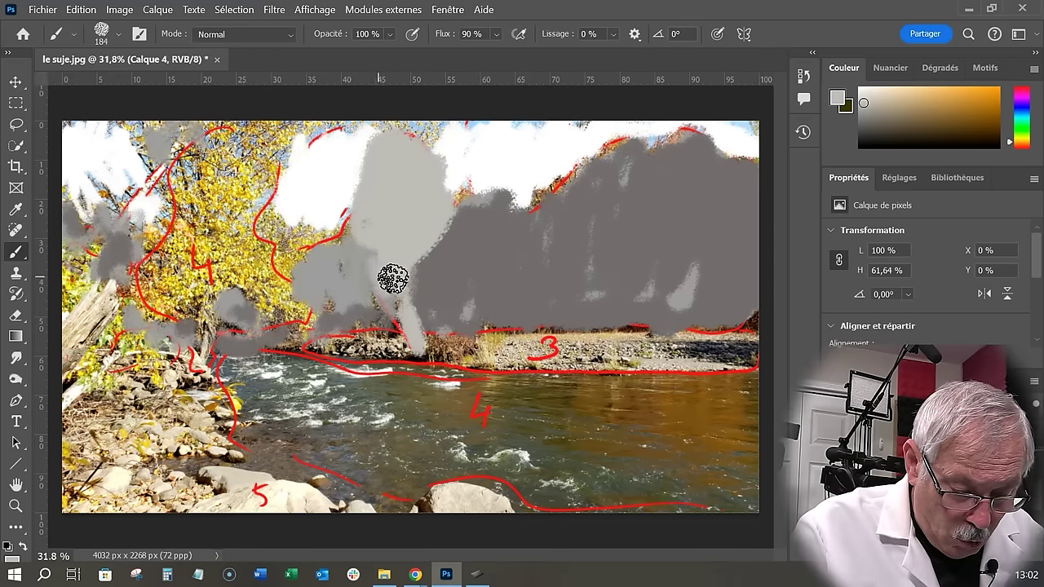
{"action": "mouse_move", "coordinate": [631, 345]}
{"action": "left_mouse_down"}
{"action": "mouse_move", "coordinate": [552, 346]}
{"action": "mouse_move", "coordinate": [676, 345]}
{"action": "mouse_move", "coordinate": [539, 343]}
{"action": "mouse_move", "coordinate": [524, 353]}
{"action": "mouse_move", "coordinate": [714, 358]}
{"action": "mouse_move", "coordinate": [512, 338]}
{"action": "mouse_move", "coordinate": [457, 351]}
{"action": "left_mouse_up"}
{"action": "mouse_move", "coordinate": [349, 354]}
{"action": "left_mouse_down"}
{"action": "mouse_move", "coordinate": [319, 346]}
{"action": "mouse_move", "coordinate": [419, 335]}
{"action": "mouse_move", "coordinate": [319, 345]}
{"action": "left_mouse_up"}
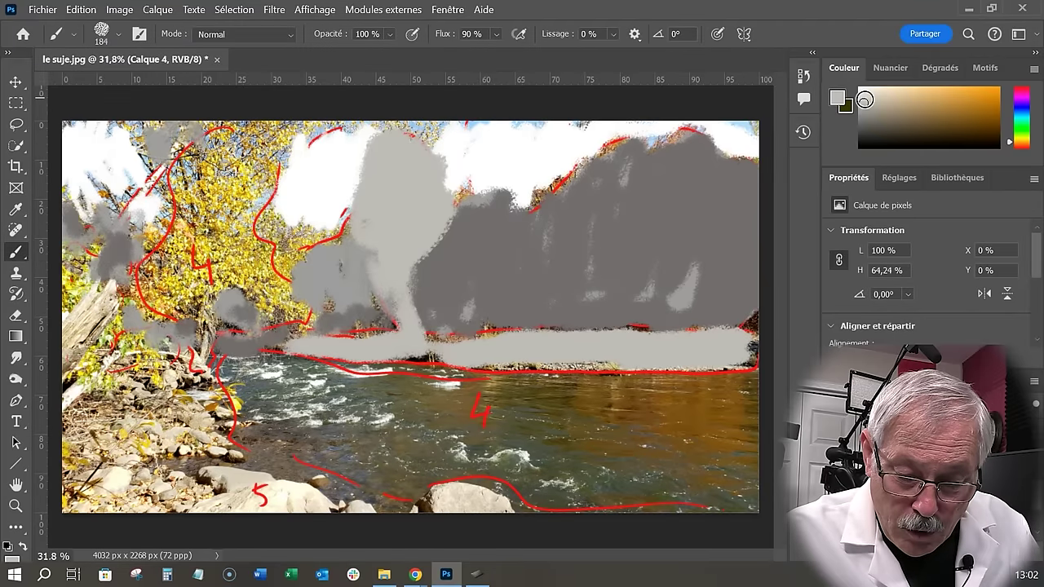
{"action": "mouse_move", "coordinate": [196, 176]}
{"action": "left_mouse_down"}
{"action": "mouse_move", "coordinate": [200, 232]}
{"action": "mouse_move", "coordinate": [170, 285]}
{"action": "mouse_move", "coordinate": [142, 295]}
{"action": "mouse_move", "coordinate": [201, 260]}
{"action": "mouse_move", "coordinate": [287, 309]}
{"action": "mouse_move", "coordinate": [236, 283]}
{"action": "mouse_move", "coordinate": [239, 235]}
{"action": "mouse_move", "coordinate": [275, 133]}
{"action": "mouse_move", "coordinate": [269, 174]}
{"action": "mouse_move", "coordinate": [244, 197]}
{"action": "mouse_move", "coordinate": [220, 145]}
{"action": "mouse_move", "coordinate": [189, 229]}
{"action": "mouse_move", "coordinate": [250, 152]}
{"action": "mouse_move", "coordinate": [251, 229]}
{"action": "mouse_move", "coordinate": [270, 232]}
{"action": "mouse_move", "coordinate": [228, 272]}
{"action": "mouse_move", "coordinate": [223, 201]}
{"action": "mouse_move", "coordinate": [203, 299]}
{"action": "mouse_move", "coordinate": [157, 264]}
{"action": "mouse_move", "coordinate": [185, 283]}
{"action": "mouse_move", "coordinate": [143, 307]}
{"action": "mouse_move", "coordinate": [210, 326]}
{"action": "mouse_move", "coordinate": [209, 313]}
{"action": "mouse_move", "coordinate": [207, 349]}
{"action": "left_mouse_up"}
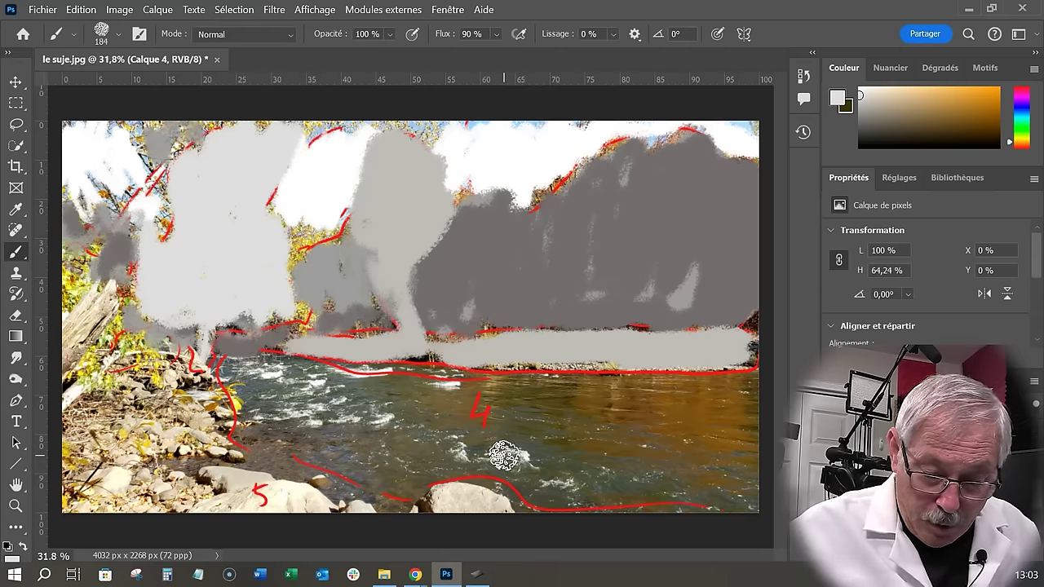
Paint the river in dark grey, and cover the near bank and its rocks in very light grey
{"action": "left_click", "coordinate": [869, 119]}
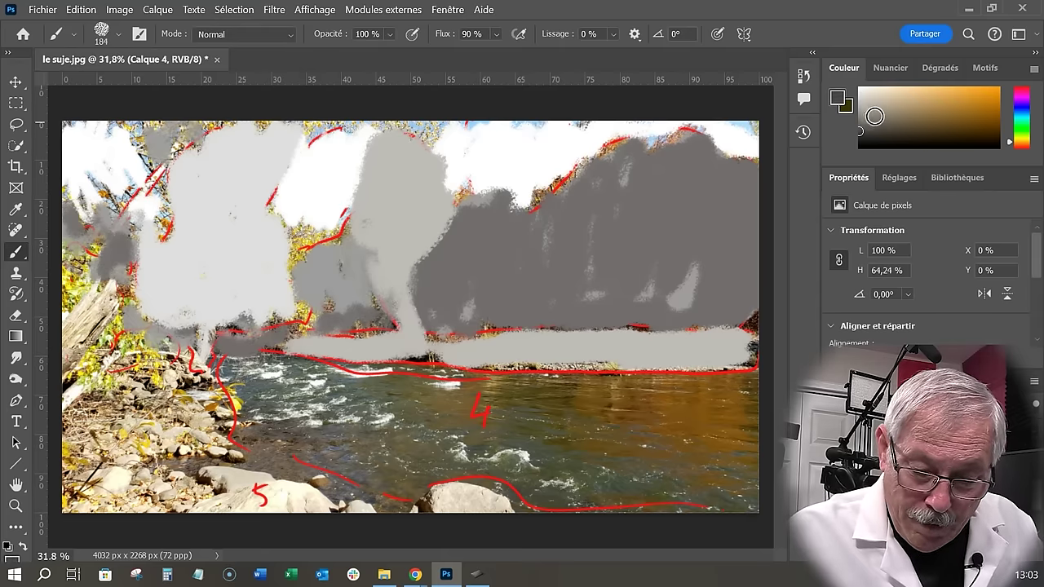
{"action": "mouse_move", "coordinate": [233, 368]}
{"action": "left_mouse_down"}
{"action": "mouse_move", "coordinate": [275, 365]}
{"action": "mouse_move", "coordinate": [278, 401]}
{"action": "mouse_move", "coordinate": [248, 359]}
{"action": "mouse_move", "coordinate": [343, 415]}
{"action": "mouse_move", "coordinate": [308, 388]}
{"action": "mouse_move", "coordinate": [487, 406]}
{"action": "mouse_move", "coordinate": [372, 397]}
{"action": "mouse_move", "coordinate": [544, 400]}
{"action": "mouse_move", "coordinate": [541, 381]}
{"action": "mouse_move", "coordinate": [529, 395]}
{"action": "mouse_move", "coordinate": [745, 384]}
{"action": "mouse_move", "coordinate": [742, 487]}
{"action": "mouse_move", "coordinate": [737, 398]}
{"action": "mouse_move", "coordinate": [661, 515]}
{"action": "mouse_move", "coordinate": [655, 414]}
{"action": "mouse_move", "coordinate": [606, 503]}
{"action": "mouse_move", "coordinate": [592, 468]}
{"action": "mouse_move", "coordinate": [656, 398]}
{"action": "mouse_move", "coordinate": [577, 496]}
{"action": "mouse_move", "coordinate": [514, 421]}
{"action": "mouse_move", "coordinate": [479, 464]}
{"action": "mouse_move", "coordinate": [444, 451]}
{"action": "mouse_move", "coordinate": [414, 474]}
{"action": "mouse_move", "coordinate": [397, 414]}
{"action": "mouse_move", "coordinate": [340, 452]}
{"action": "mouse_move", "coordinate": [305, 406]}
{"action": "mouse_move", "coordinate": [279, 424]}
{"action": "mouse_move", "coordinate": [239, 372]}
{"action": "mouse_move", "coordinate": [337, 414]}
{"action": "mouse_move", "coordinate": [280, 378]}
{"action": "mouse_move", "coordinate": [428, 414]}
{"action": "mouse_move", "coordinate": [303, 440]}
{"action": "mouse_move", "coordinate": [296, 452]}
{"action": "mouse_move", "coordinate": [408, 426]}
{"action": "mouse_move", "coordinate": [243, 383]}
{"action": "mouse_move", "coordinate": [493, 435]}
{"action": "mouse_move", "coordinate": [542, 420]}
{"action": "mouse_move", "coordinate": [691, 443]}
{"action": "mouse_move", "coordinate": [551, 497]}
{"action": "mouse_move", "coordinate": [675, 501]}
{"action": "left_mouse_up"}
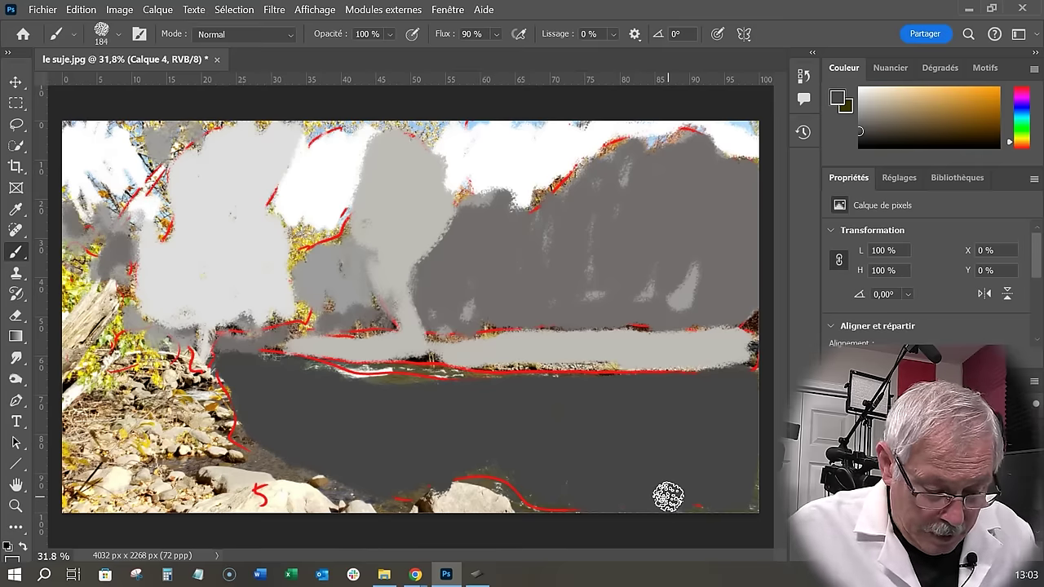
{"action": "key", "text": "alt"}
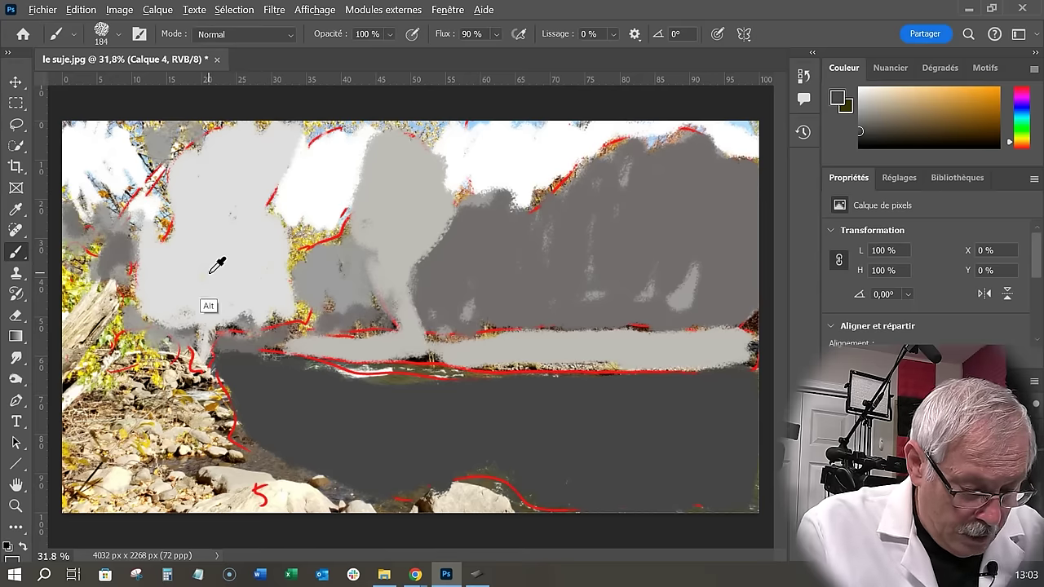
{"action": "left_click", "coordinate": [213, 269], "text": "alt"}
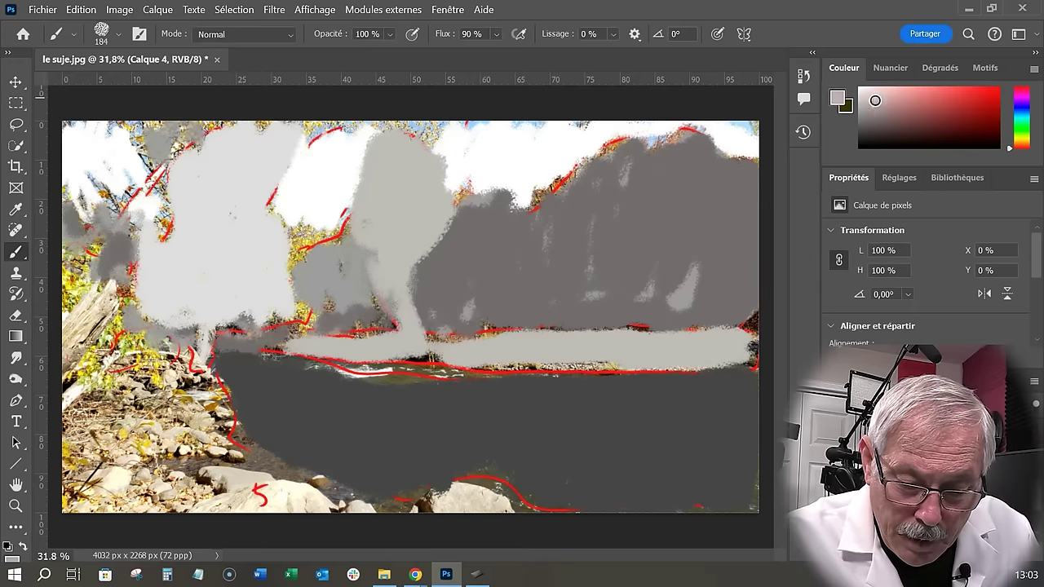
{"action": "mouse_move", "coordinate": [444, 503]}
{"action": "left_mouse_down"}
{"action": "mouse_move", "coordinate": [471, 487]}
{"action": "mouse_move", "coordinate": [494, 497]}
{"action": "mouse_move", "coordinate": [462, 490]}
{"action": "mouse_move", "coordinate": [522, 504]}
{"action": "mouse_move", "coordinate": [448, 491]}
{"action": "mouse_move", "coordinate": [327, 507]}
{"action": "mouse_move", "coordinate": [233, 475]}
{"action": "mouse_move", "coordinate": [217, 449]}
{"action": "mouse_move", "coordinate": [291, 486]}
{"action": "mouse_move", "coordinate": [251, 490]}
{"action": "mouse_move", "coordinate": [209, 444]}
{"action": "mouse_move", "coordinate": [206, 418]}
{"action": "mouse_move", "coordinate": [155, 499]}
{"action": "mouse_move", "coordinate": [171, 357]}
{"action": "mouse_move", "coordinate": [71, 435]}
{"action": "mouse_move", "coordinate": [117, 310]}
{"action": "mouse_move", "coordinate": [100, 326]}
{"action": "mouse_move", "coordinate": [66, 439]}
{"action": "mouse_move", "coordinate": [74, 498]}
{"action": "left_mouse_up"}
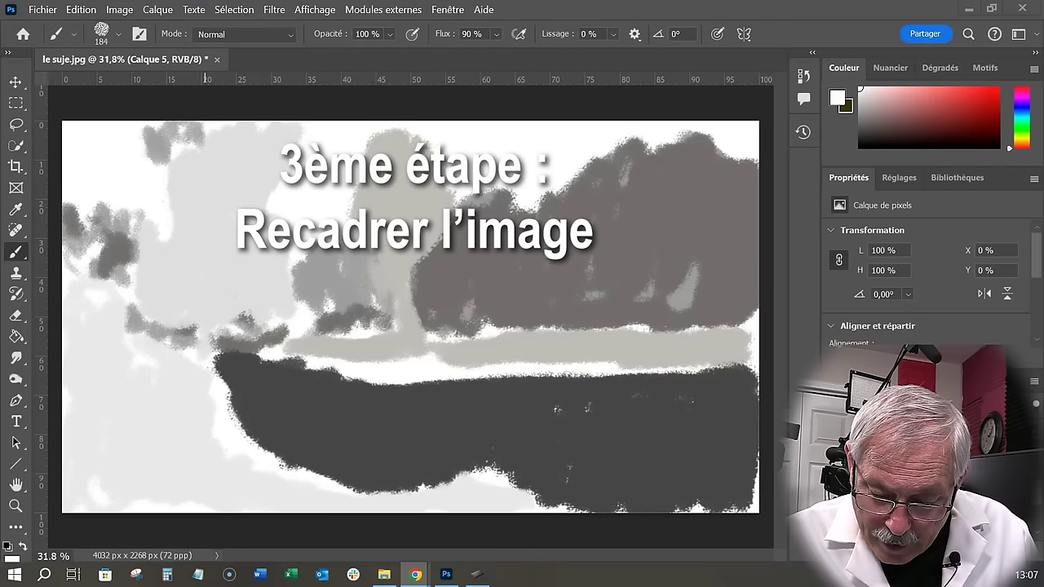
Hide the tonal layer and crop the photo to a 12:9 ratio, comparing framings and keeping the left part with the near bank and yellow tree
{"action": "left_click", "coordinate": [1038, 506]}
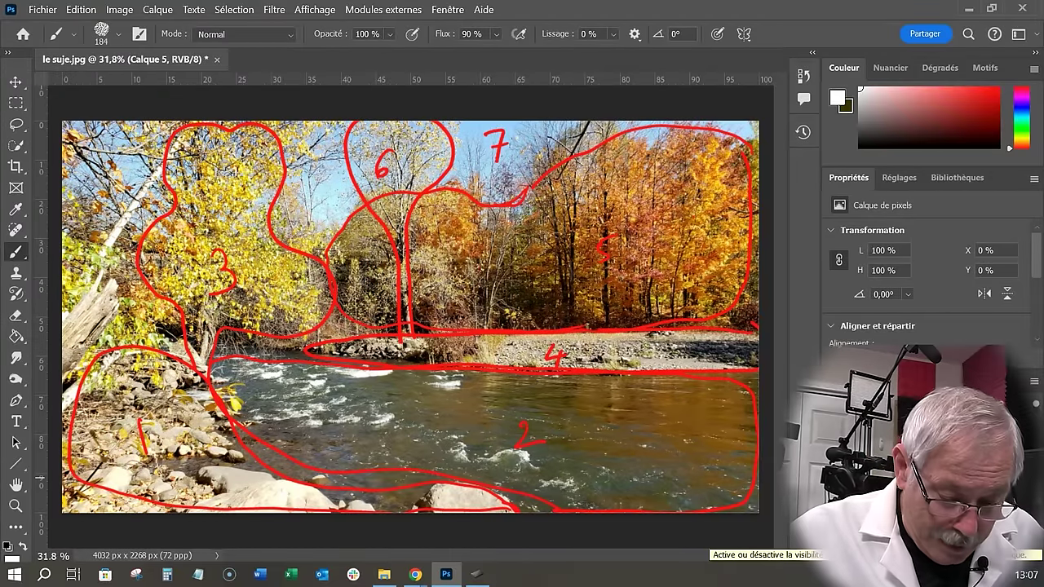
{"action": "left_click", "coordinate": [16, 167]}
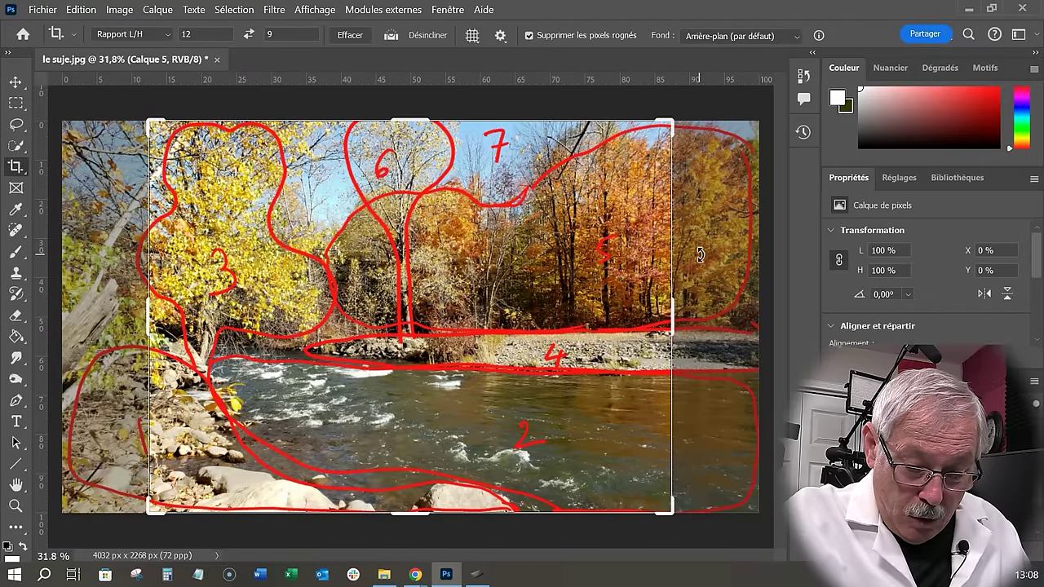
{"action": "left_click_drag", "start_coordinate": [574, 278], "coordinate": [626, 327]}
{"action": "left_click_drag", "start_coordinate": [640, 287], "coordinate": [526, 281]}
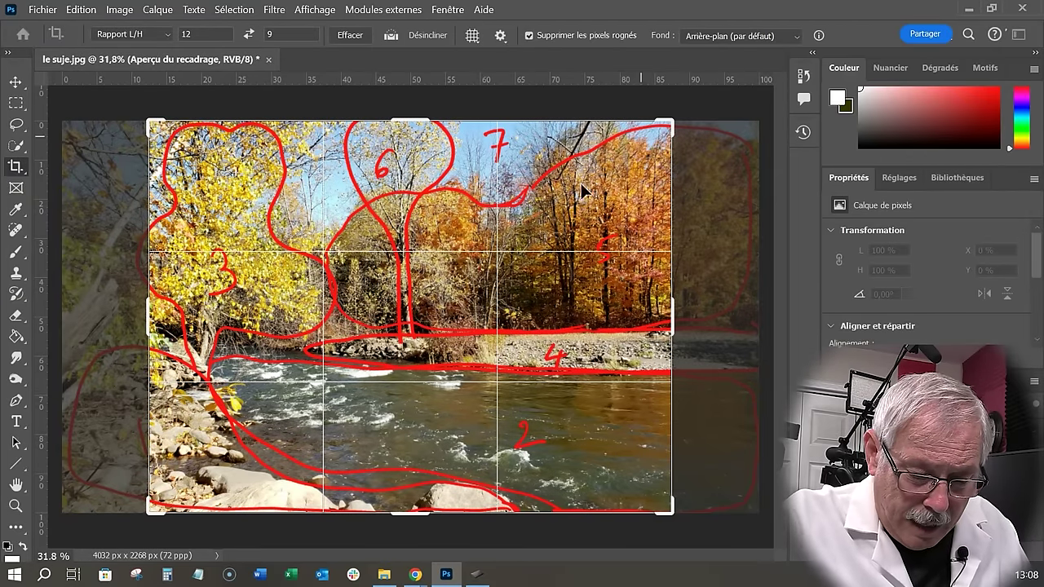
{"action": "left_click_drag", "start_coordinate": [613, 200], "coordinate": [527, 199]}
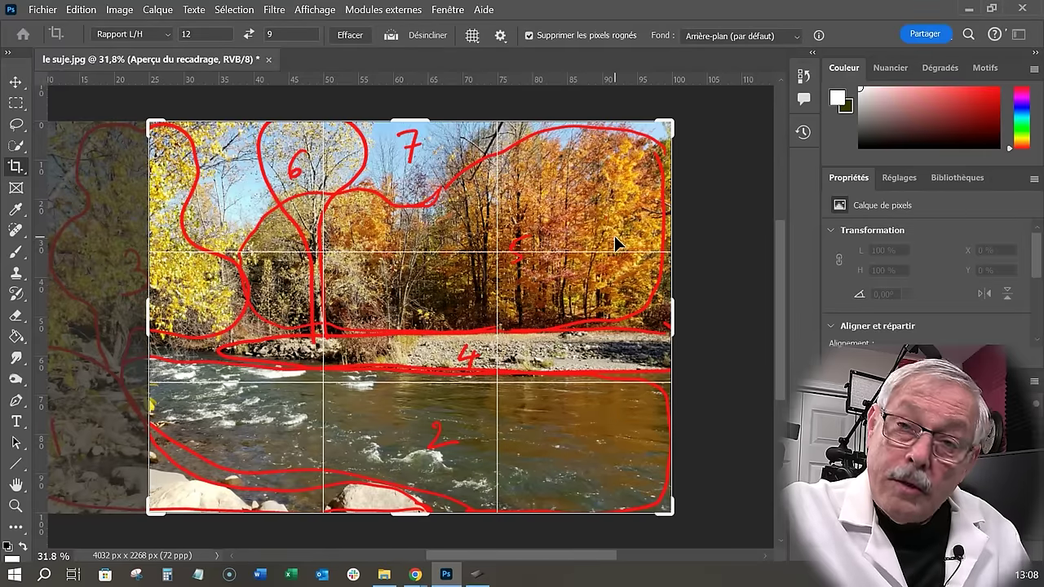
{"action": "left_click_drag", "start_coordinate": [512, 294], "coordinate": [629, 299]}
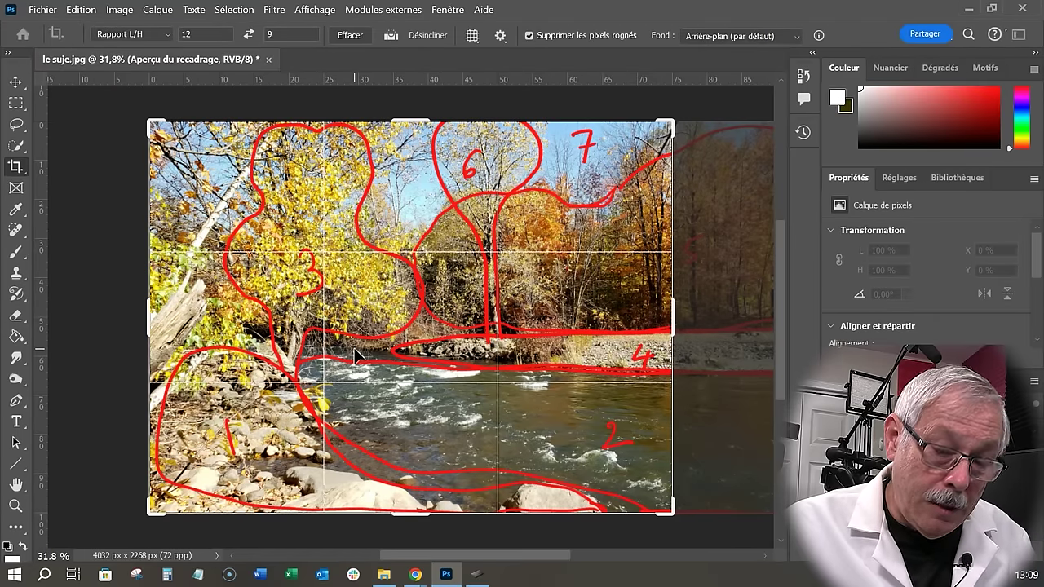
{"action": "left_click_drag", "start_coordinate": [570, 314], "coordinate": [551, 300]}
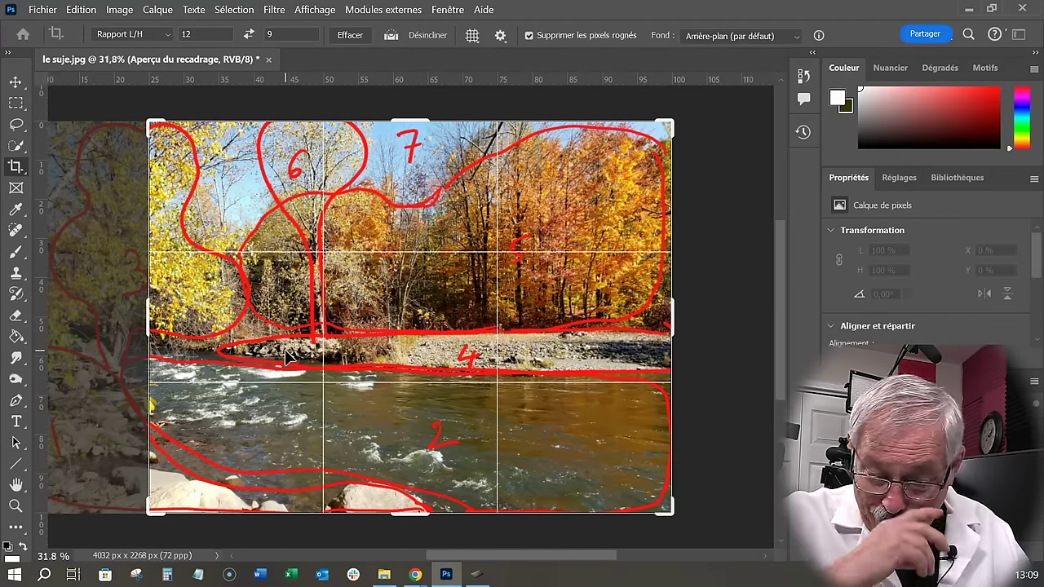
{"action": "left_click_drag", "start_coordinate": [377, 311], "coordinate": [500, 310]}
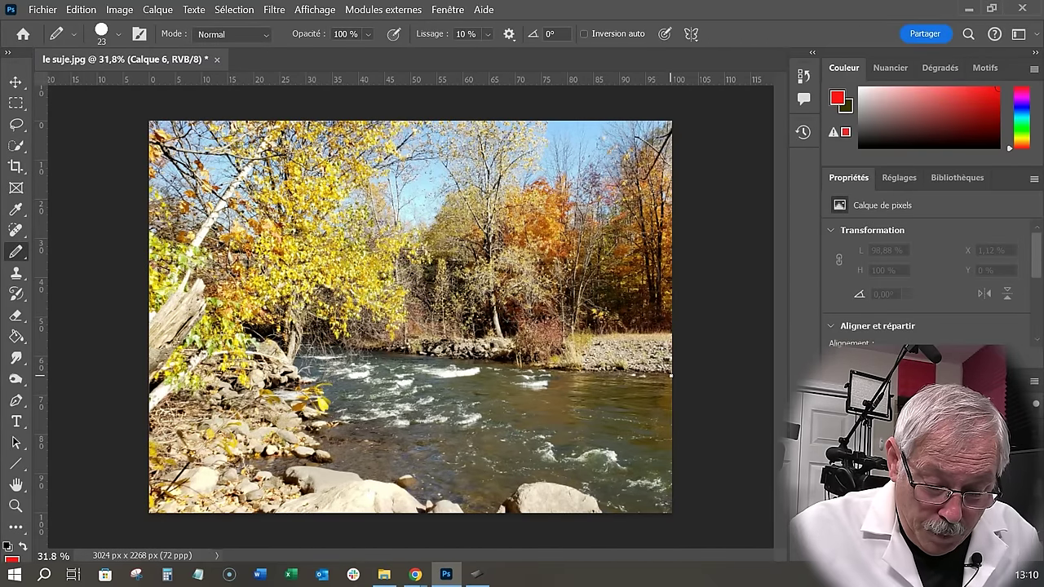
Sketch the river's triangular shape in red, with a leftward arrow along the water and a line following the treetops
{"action": "mouse_move", "coordinate": [670, 373]}
{"action": "left_mouse_down"}
{"action": "mouse_move", "coordinate": [270, 342]}
{"action": "mouse_move", "coordinate": [458, 448]}
{"action": "mouse_move", "coordinate": [602, 511]}
{"action": "left_mouse_up"}
{"action": "left_click_drag", "start_coordinate": [665, 377], "coordinate": [628, 512]}
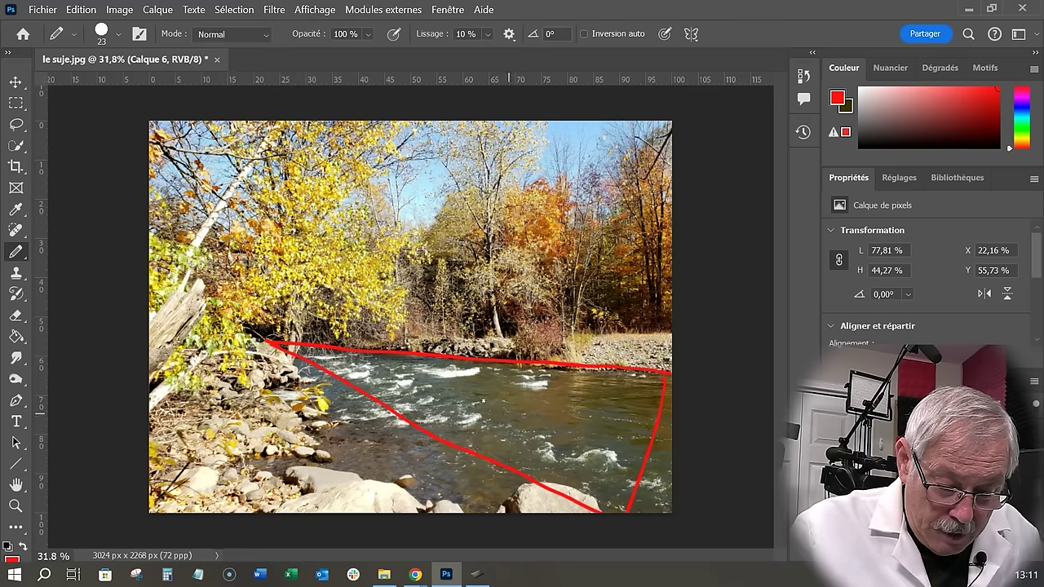
{"action": "mouse_move", "coordinate": [638, 397]}
{"action": "left_mouse_down"}
{"action": "mouse_move", "coordinate": [456, 389]}
{"action": "mouse_move", "coordinate": [488, 409]}
{"action": "mouse_move", "coordinate": [458, 392]}
{"action": "mouse_move", "coordinate": [515, 381]}
{"action": "left_mouse_up"}
{"action": "left_click_drag", "start_coordinate": [584, 512], "coordinate": [261, 344]}
{"action": "mouse_move", "coordinate": [652, 133]}
{"action": "left_mouse_down"}
{"action": "mouse_move", "coordinate": [565, 177]}
{"action": "mouse_move", "coordinate": [474, 188]}
{"action": "mouse_move", "coordinate": [418, 222]}
{"action": "mouse_move", "coordinate": [306, 240]}
{"action": "left_mouse_up"}
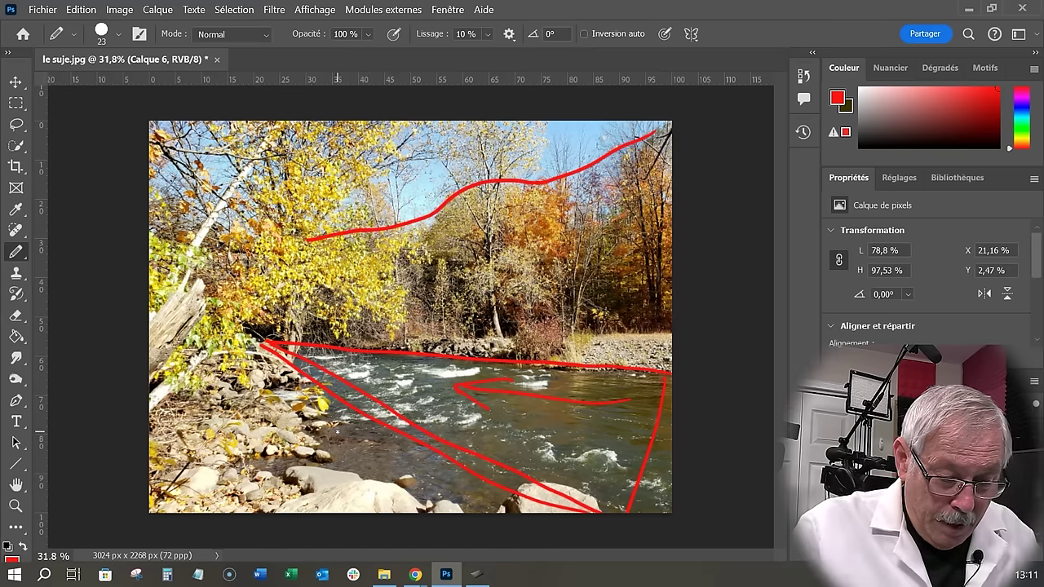
Outline the yellow tree, trace the leaning trunk and its branches, and mark three background trees with near-vertical lines
{"action": "mouse_move", "coordinate": [290, 306]}
{"action": "left_mouse_down"}
{"action": "mouse_move", "coordinate": [386, 334]}
{"action": "mouse_move", "coordinate": [416, 285]}
{"action": "mouse_move", "coordinate": [326, 224]}
{"action": "mouse_move", "coordinate": [366, 159]}
{"action": "mouse_move", "coordinate": [288, 124]}
{"action": "mouse_move", "coordinate": [250, 186]}
{"action": "mouse_move", "coordinate": [250, 237]}
{"action": "mouse_move", "coordinate": [223, 276]}
{"action": "mouse_move", "coordinate": [249, 313]}
{"action": "mouse_move", "coordinate": [276, 307]}
{"action": "mouse_move", "coordinate": [274, 357]}
{"action": "mouse_move", "coordinate": [283, 331]}
{"action": "mouse_move", "coordinate": [300, 351]}
{"action": "left_mouse_up"}
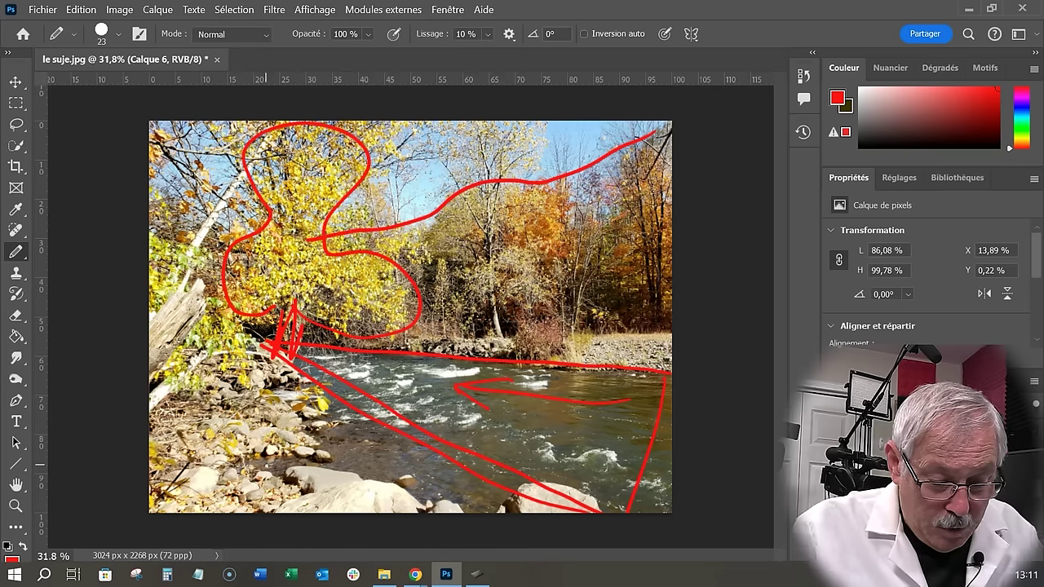
{"action": "mouse_move", "coordinate": [163, 298]}
{"action": "left_mouse_down"}
{"action": "mouse_move", "coordinate": [236, 197]}
{"action": "mouse_move", "coordinate": [226, 244]}
{"action": "mouse_move", "coordinate": [232, 210]}
{"action": "mouse_move", "coordinate": [184, 163]}
{"action": "mouse_move", "coordinate": [188, 236]}
{"action": "mouse_move", "coordinate": [228, 243]}
{"action": "left_mouse_up"}
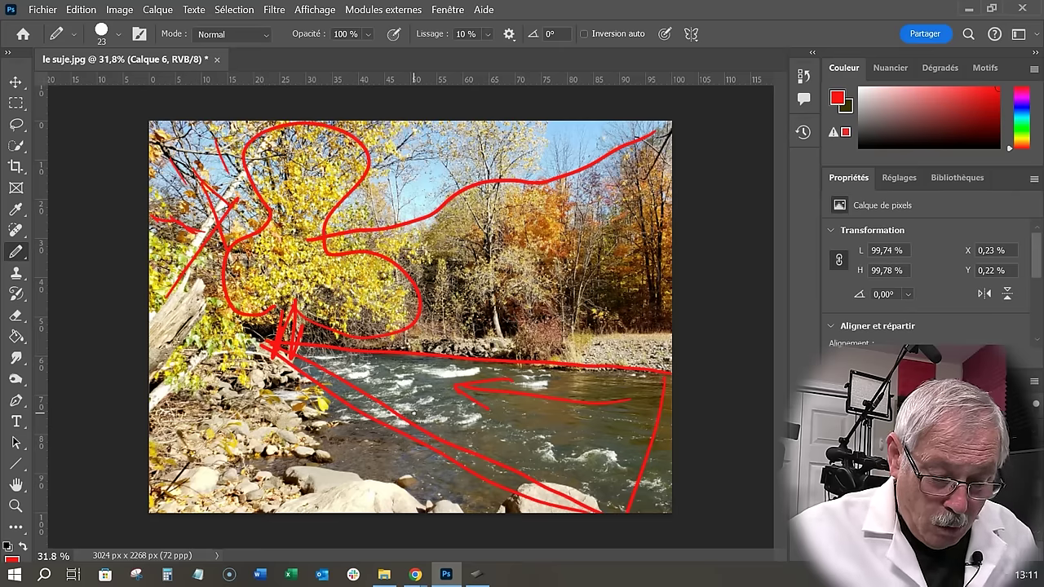
{"action": "left_click_drag", "start_coordinate": [497, 334], "coordinate": [476, 126]}
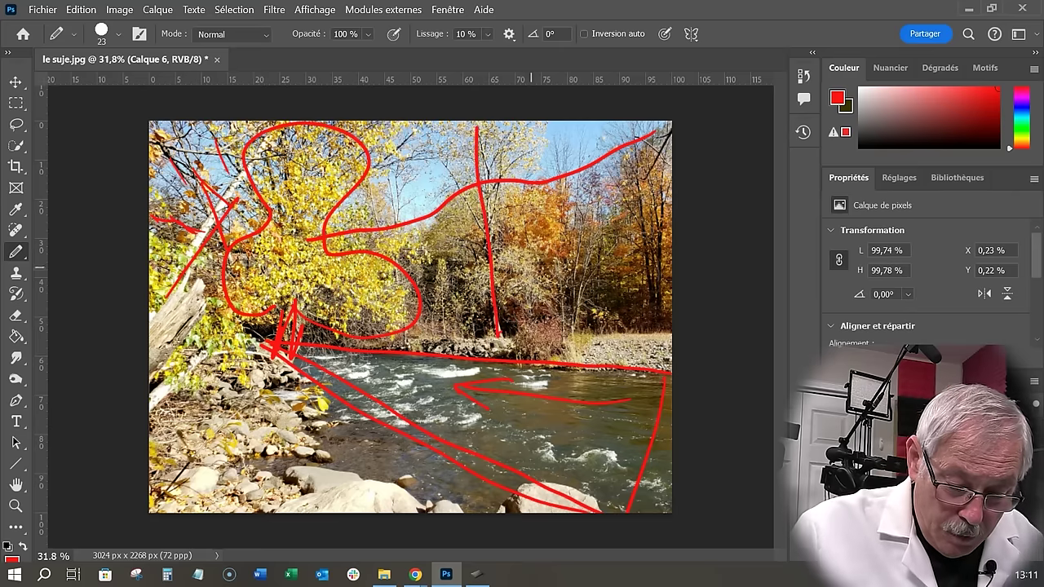
{"action": "left_click_drag", "start_coordinate": [651, 322], "coordinate": [645, 145]}
{"action": "left_click_drag", "start_coordinate": [571, 327], "coordinate": [559, 150]}
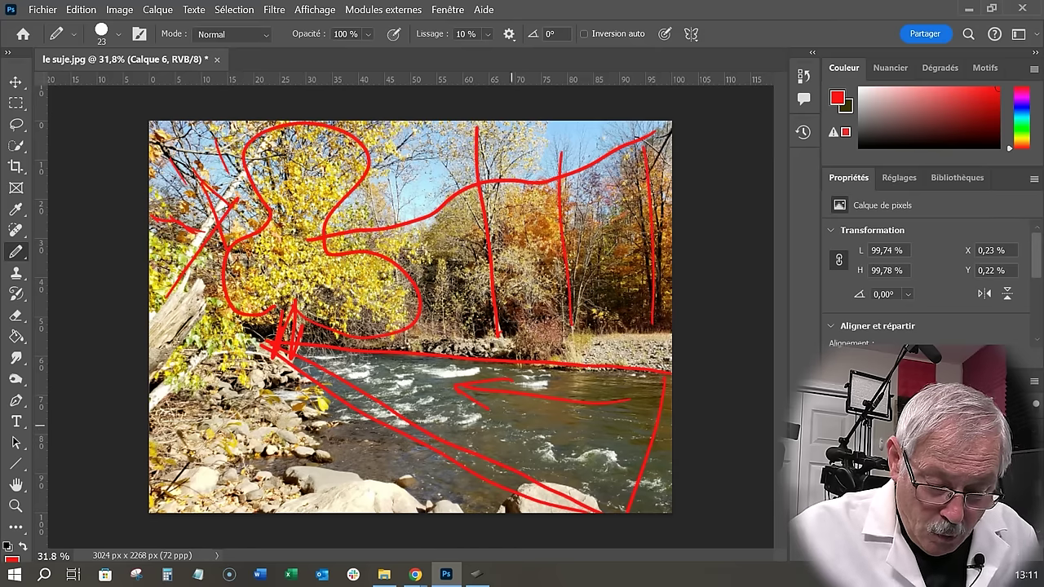
Draw a horizontal line along the base of the background forest and guide strokes across the near bank
{"action": "left_click_drag", "start_coordinate": [659, 332], "coordinate": [402, 334]}
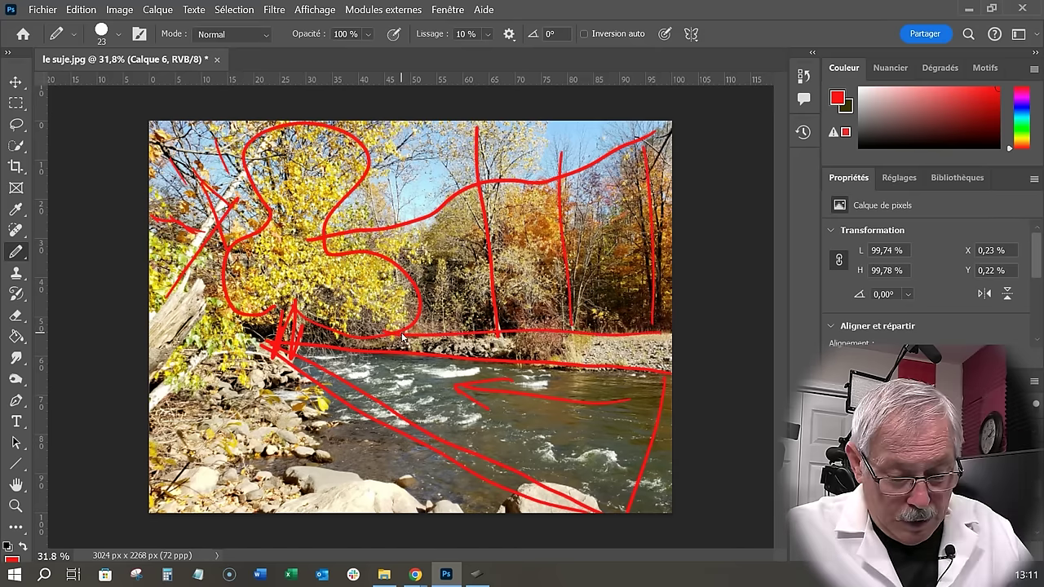
{"action": "left_click_drag", "start_coordinate": [331, 414], "coordinate": [230, 326]}
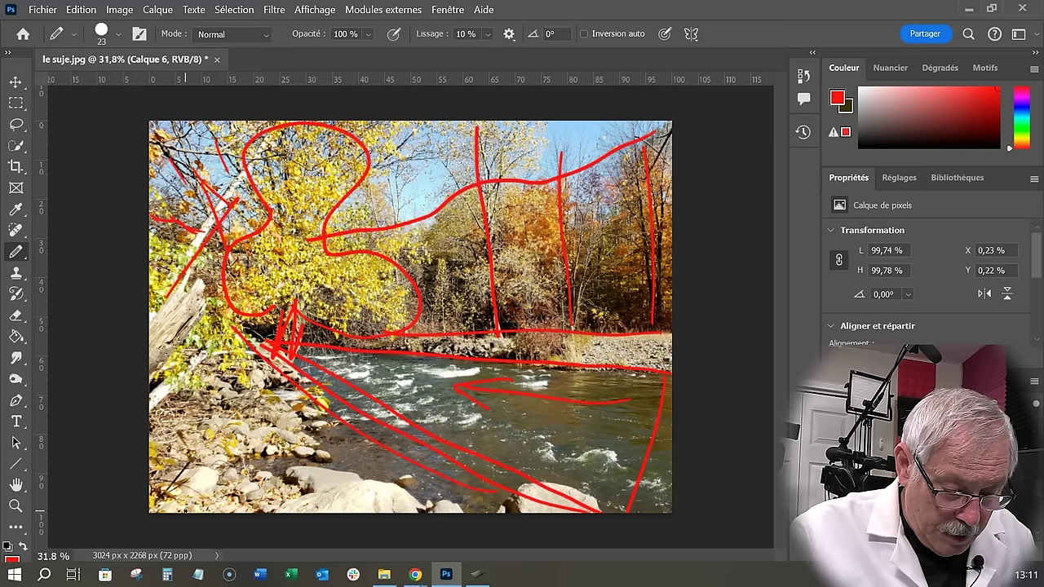
{"action": "mouse_move", "coordinate": [430, 504]}
{"action": "left_mouse_down"}
{"action": "mouse_move", "coordinate": [294, 477]}
{"action": "mouse_move", "coordinate": [260, 408]}
{"action": "mouse_move", "coordinate": [180, 400]}
{"action": "left_mouse_up"}
{"action": "mouse_move", "coordinate": [180, 448]}
{"action": "left_mouse_down"}
{"action": "mouse_move", "coordinate": [232, 449]}
{"action": "mouse_move", "coordinate": [191, 493]}
{"action": "left_mouse_up"}
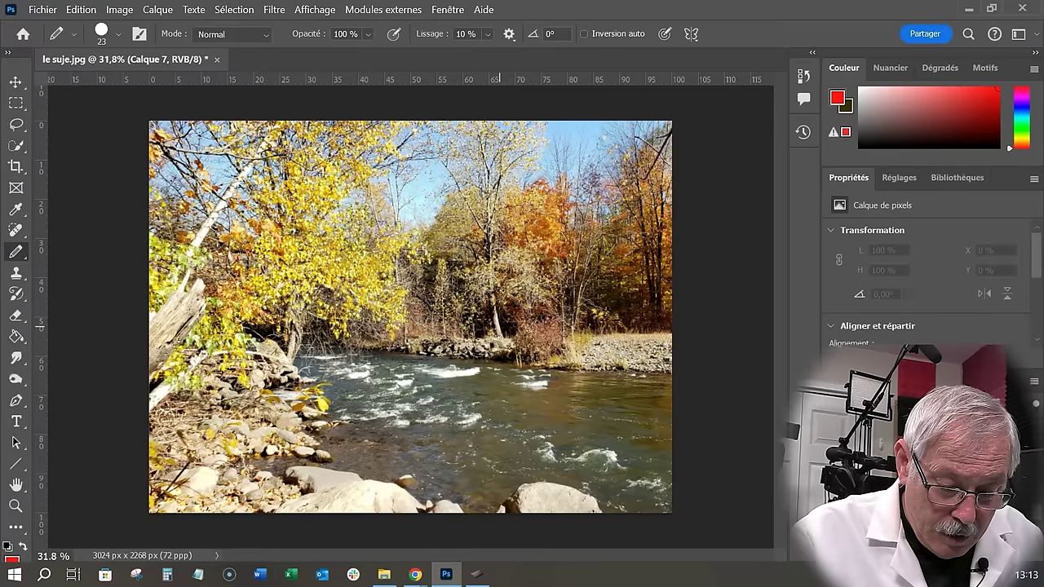
Outline the slender middle tree with its rocky base and the yellow tree, draw an arrow along the river, and clear the marks
{"action": "mouse_move", "coordinate": [504, 347]}
{"action": "left_mouse_down"}
{"action": "mouse_move", "coordinate": [496, 277]}
{"action": "mouse_move", "coordinate": [508, 150]}
{"action": "mouse_move", "coordinate": [477, 228]}
{"action": "mouse_move", "coordinate": [492, 334]}
{"action": "mouse_move", "coordinate": [469, 333]}
{"action": "mouse_move", "coordinate": [505, 359]}
{"action": "mouse_move", "coordinate": [487, 338]}
{"action": "mouse_move", "coordinate": [494, 359]}
{"action": "left_mouse_up"}
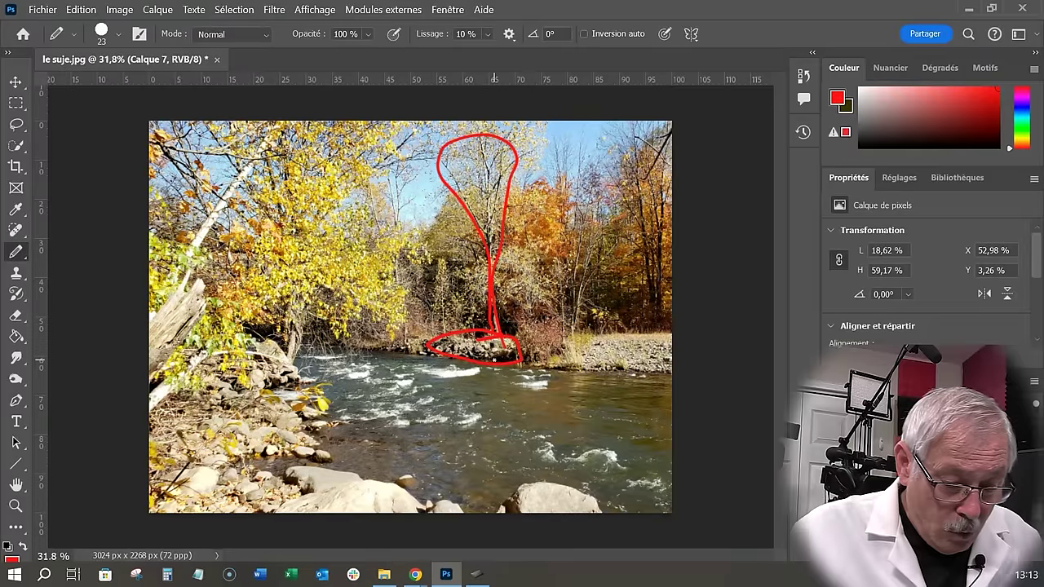
{"action": "mouse_move", "coordinate": [313, 315]}
{"action": "left_mouse_down"}
{"action": "mouse_move", "coordinate": [358, 330]}
{"action": "mouse_move", "coordinate": [404, 303]}
{"action": "mouse_move", "coordinate": [387, 247]}
{"action": "mouse_move", "coordinate": [345, 232]}
{"action": "mouse_move", "coordinate": [340, 147]}
{"action": "mouse_move", "coordinate": [290, 136]}
{"action": "mouse_move", "coordinate": [271, 213]}
{"action": "mouse_move", "coordinate": [236, 254]}
{"action": "mouse_move", "coordinate": [253, 293]}
{"action": "mouse_move", "coordinate": [281, 319]}
{"action": "mouse_move", "coordinate": [276, 367]}
{"action": "mouse_move", "coordinate": [292, 365]}
{"action": "mouse_move", "coordinate": [306, 320]}
{"action": "left_mouse_up"}
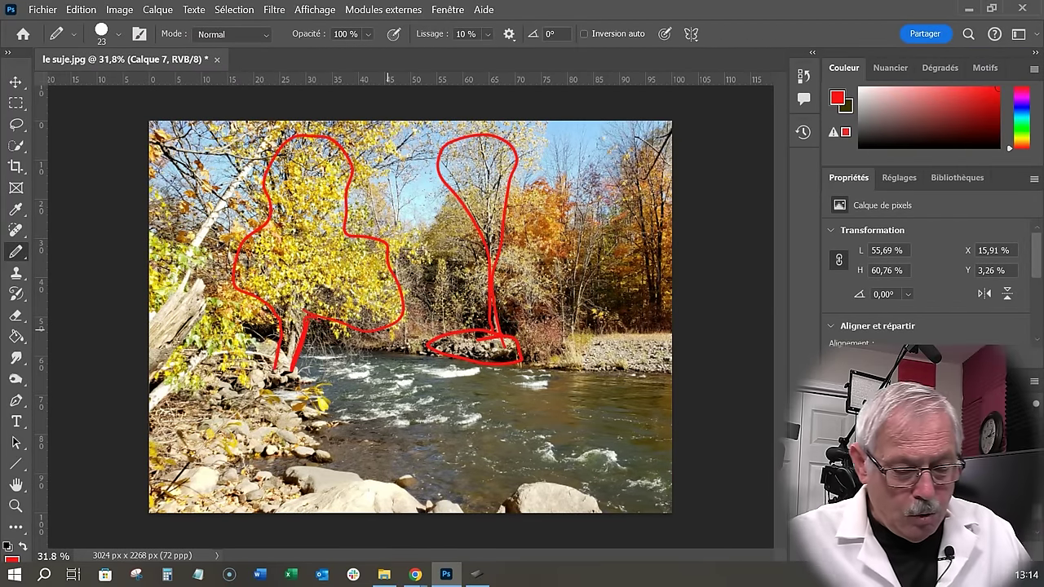
{"action": "mouse_move", "coordinate": [639, 480]}
{"action": "left_mouse_down"}
{"action": "mouse_move", "coordinate": [487, 399]}
{"action": "mouse_move", "coordinate": [306, 365]}
{"action": "mouse_move", "coordinate": [336, 366]}
{"action": "left_mouse_up"}
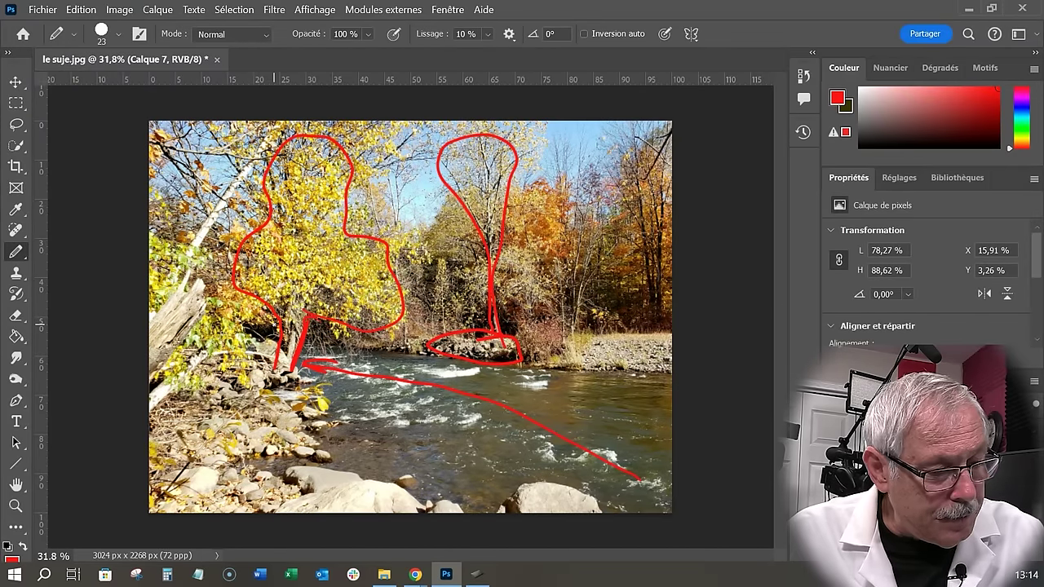
{"action": "key", "text": "Delete"}
Try filling the areas on both sides of the yellow tree's trunk with solid red, and undo the strokes
{"action": "mouse_move", "coordinate": [302, 347]}
{"action": "left_mouse_down"}
{"action": "mouse_move", "coordinate": [330, 334]}
{"action": "mouse_move", "coordinate": [333, 345]}
{"action": "mouse_move", "coordinate": [274, 325]}
{"action": "mouse_move", "coordinate": [285, 351]}
{"action": "mouse_move", "coordinate": [325, 338]}
{"action": "mouse_move", "coordinate": [252, 331]}
{"action": "left_mouse_up"}
{"action": "left_click_drag", "start_coordinate": [318, 331], "coordinate": [322, 342]}
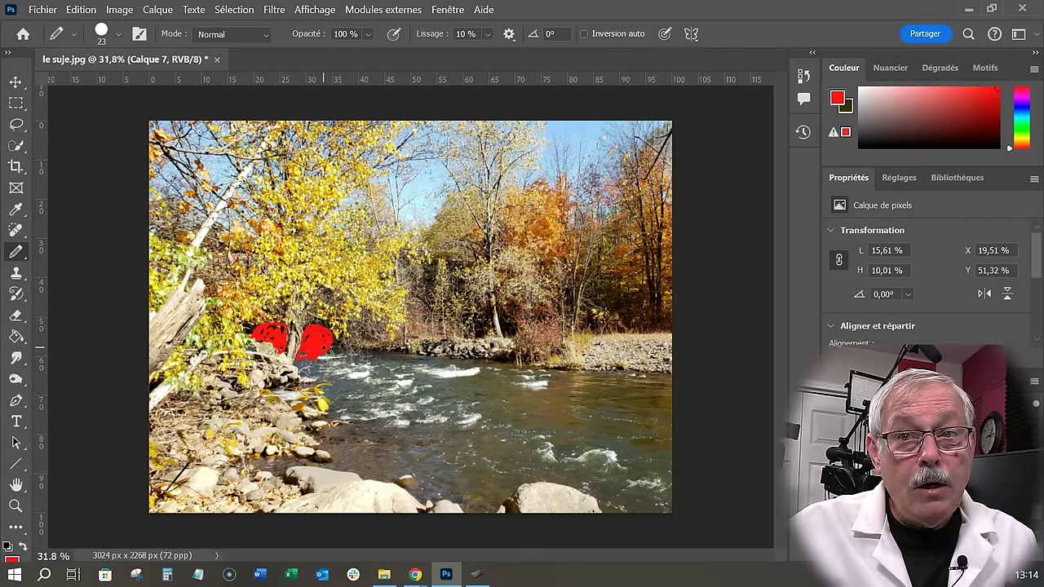
{"action": "key", "text": "ctrl+z"}
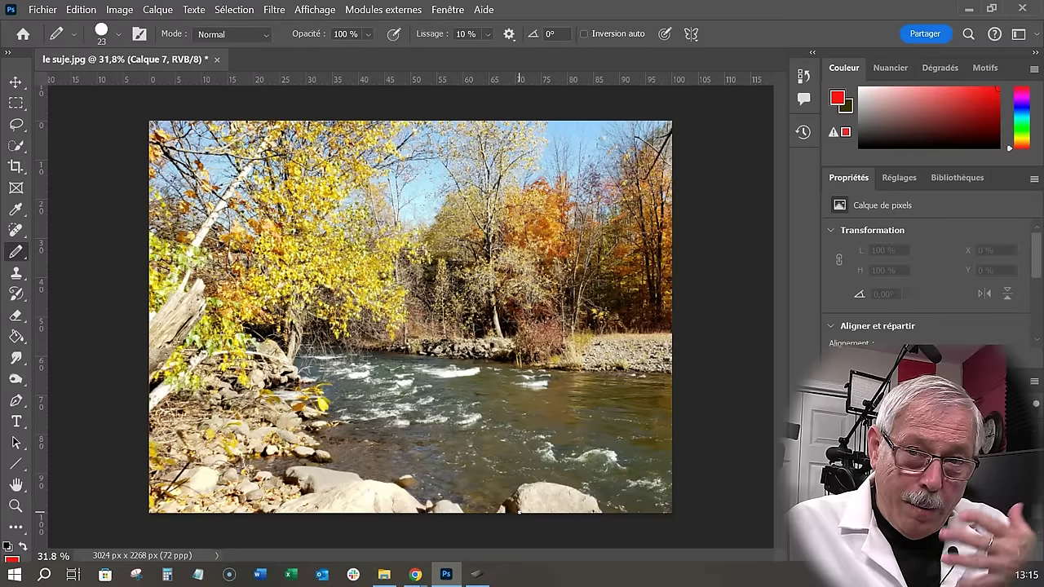
Scribble red patches beside the yellow tree's trunk and draw a winding line from the middle tree along the water's edge to the foreground rocks
{"action": "mouse_move", "coordinate": [306, 332]}
{"action": "left_mouse_down"}
{"action": "mouse_move", "coordinate": [309, 344]}
{"action": "mouse_move", "coordinate": [328, 333]}
{"action": "mouse_move", "coordinate": [326, 343]}
{"action": "mouse_move", "coordinate": [281, 344]}
{"action": "mouse_move", "coordinate": [284, 332]}
{"action": "left_mouse_up"}
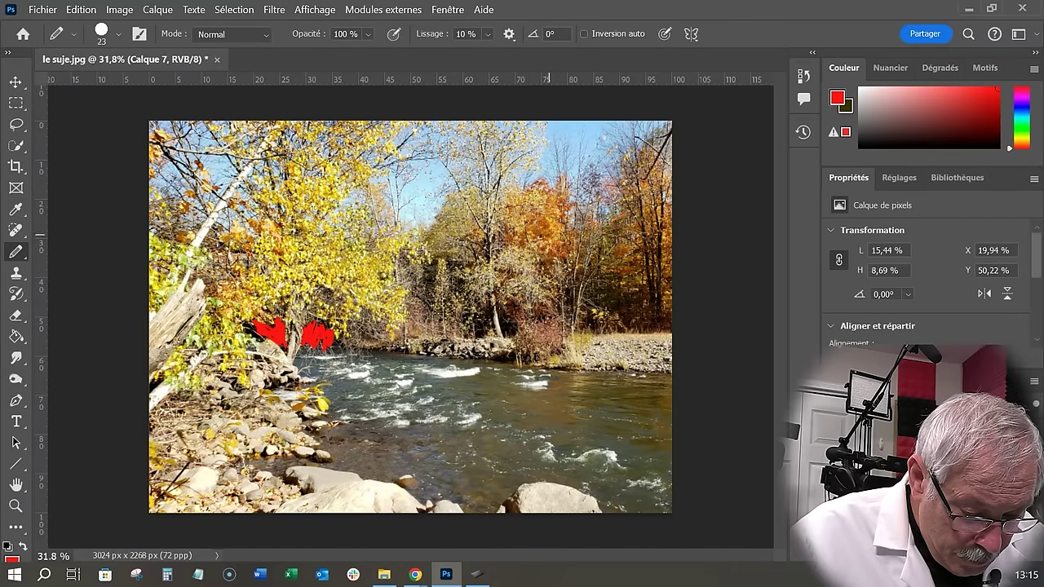
{"action": "mouse_move", "coordinate": [467, 169]}
{"action": "left_mouse_down"}
{"action": "mouse_move", "coordinate": [441, 190]}
{"action": "mouse_move", "coordinate": [475, 242]}
{"action": "mouse_move", "coordinate": [455, 316]}
{"action": "mouse_move", "coordinate": [354, 354]}
{"action": "mouse_move", "coordinate": [316, 399]}
{"action": "mouse_move", "coordinate": [433, 463]}
{"action": "mouse_move", "coordinate": [540, 482]}
{"action": "mouse_move", "coordinate": [522, 511]}
{"action": "mouse_move", "coordinate": [339, 509]}
{"action": "left_mouse_up"}
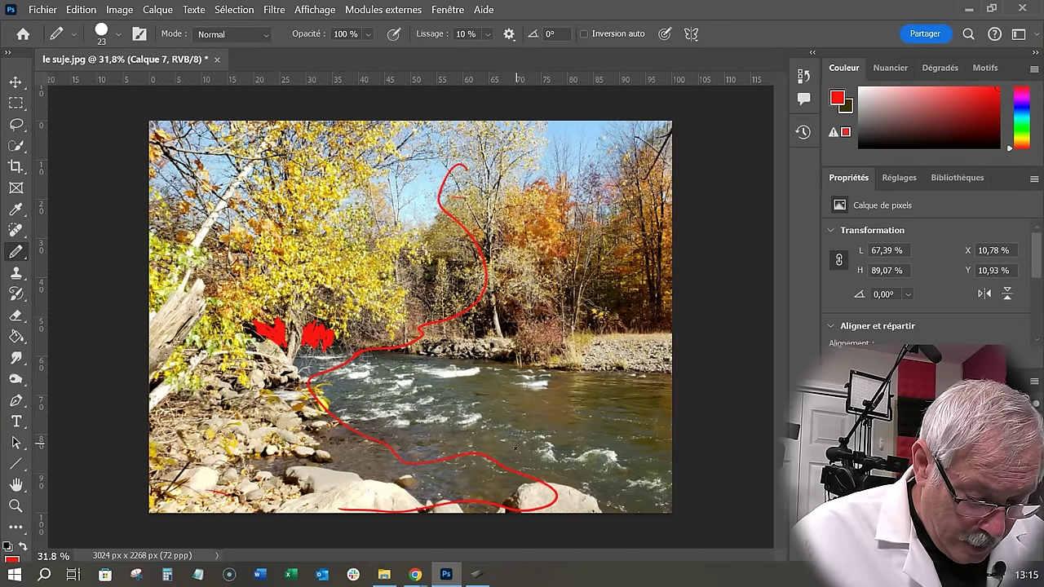
Undo the winding line and paint the slender middle tree's trunk solid red from its base upward
{"action": "key", "text": "ctrl+z"}
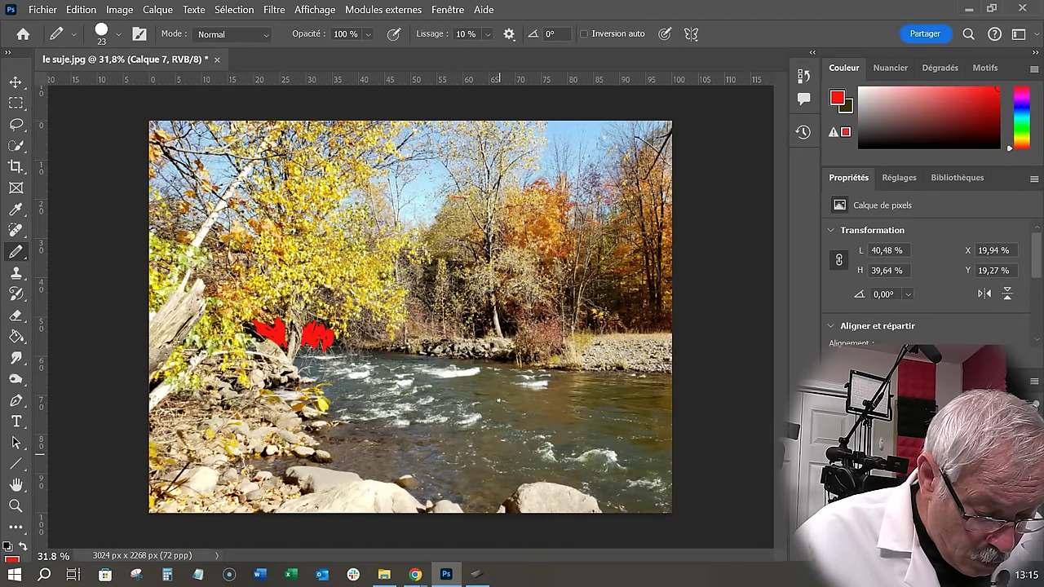
{"action": "mouse_move", "coordinate": [491, 343]}
{"action": "left_mouse_down"}
{"action": "mouse_move", "coordinate": [488, 355]}
{"action": "mouse_move", "coordinate": [492, 296]}
{"action": "left_mouse_up"}
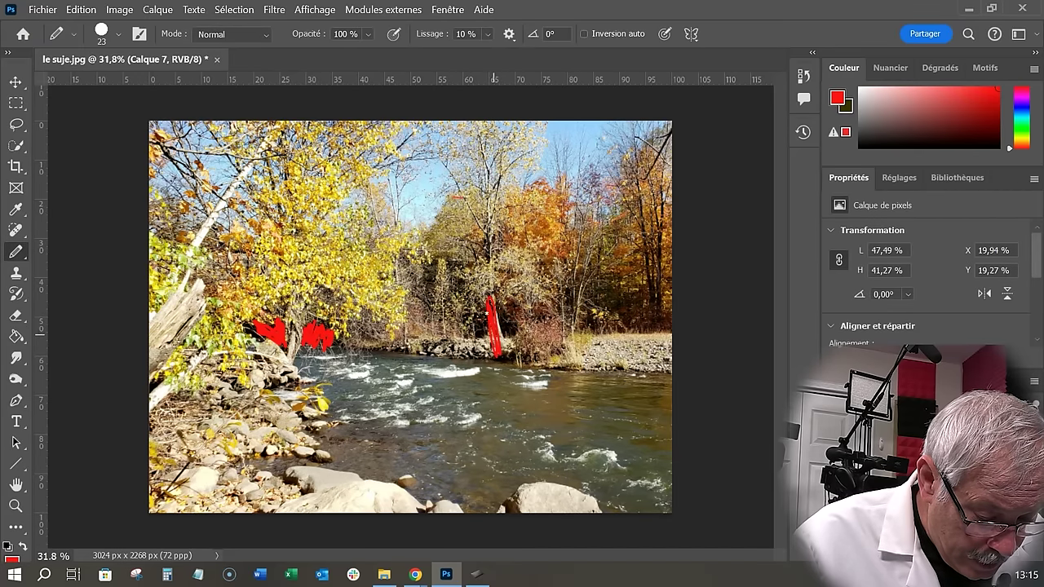
{"action": "left_click_drag", "start_coordinate": [492, 295], "coordinate": [493, 265]}
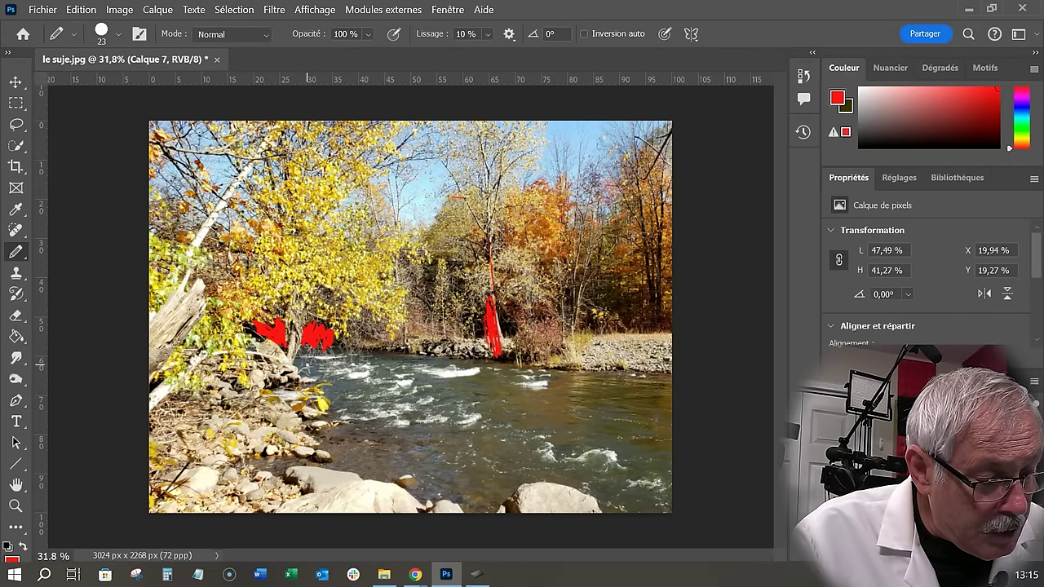
Clear the red marks and outline the yellow tree's crown, trunk and rocky base
{"action": "key", "text": "Delete"}
{"action": "left_click_drag", "start_coordinate": [290, 318], "coordinate": [297, 358]}
{"action": "mouse_move", "coordinate": [284, 356]}
{"action": "left_mouse_down"}
{"action": "mouse_move", "coordinate": [262, 337]}
{"action": "mouse_move", "coordinate": [274, 386]}
{"action": "mouse_move", "coordinate": [300, 382]}
{"action": "mouse_move", "coordinate": [241, 216]}
{"action": "left_mouse_up"}
{"action": "mouse_move", "coordinate": [281, 175]}
{"action": "left_mouse_down"}
{"action": "mouse_move", "coordinate": [339, 191]}
{"action": "mouse_move", "coordinate": [384, 320]}
{"action": "mouse_move", "coordinate": [310, 308]}
{"action": "left_mouse_up"}
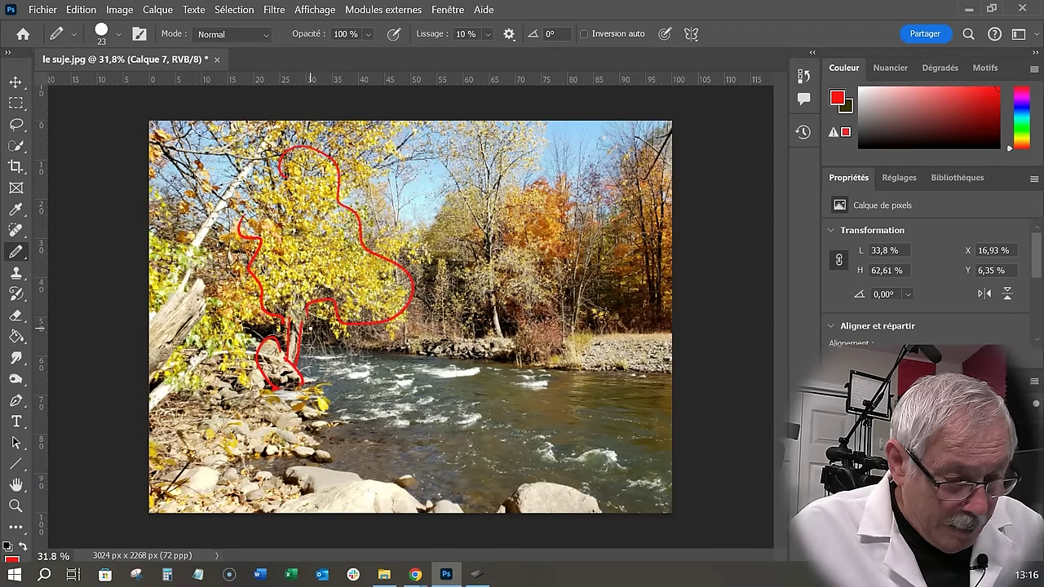
Clear the outline, then loop the slender middle tree and draw curving lines linking the background forest to the yellow tree's base
{"action": "key", "text": "Delete"}
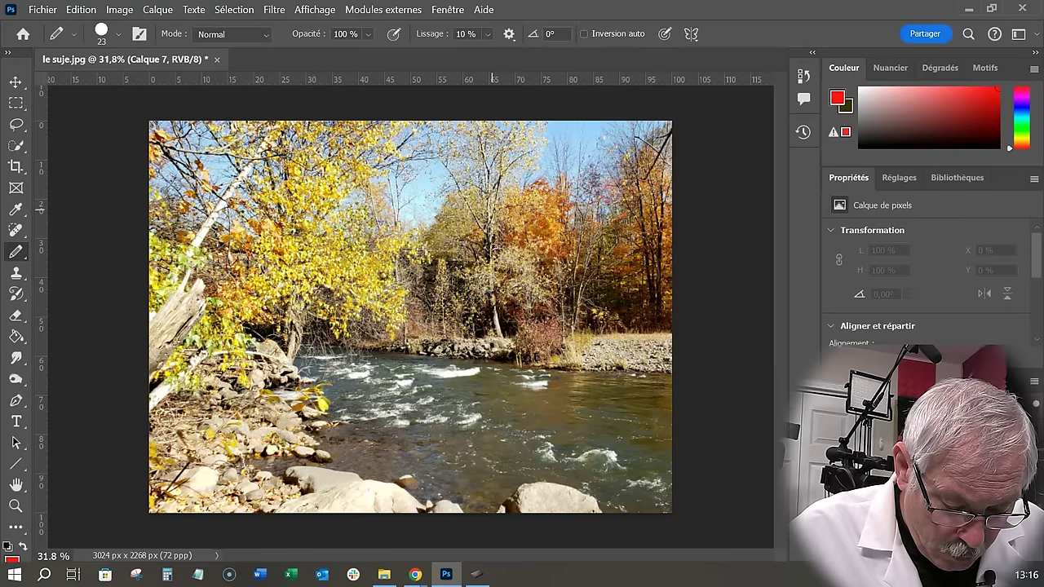
{"action": "mouse_move", "coordinate": [491, 218]}
{"action": "left_mouse_down"}
{"action": "mouse_move", "coordinate": [504, 346]}
{"action": "mouse_move", "coordinate": [487, 172]}
{"action": "mouse_move", "coordinate": [497, 357]}
{"action": "mouse_move", "coordinate": [509, 238]}
{"action": "left_mouse_up"}
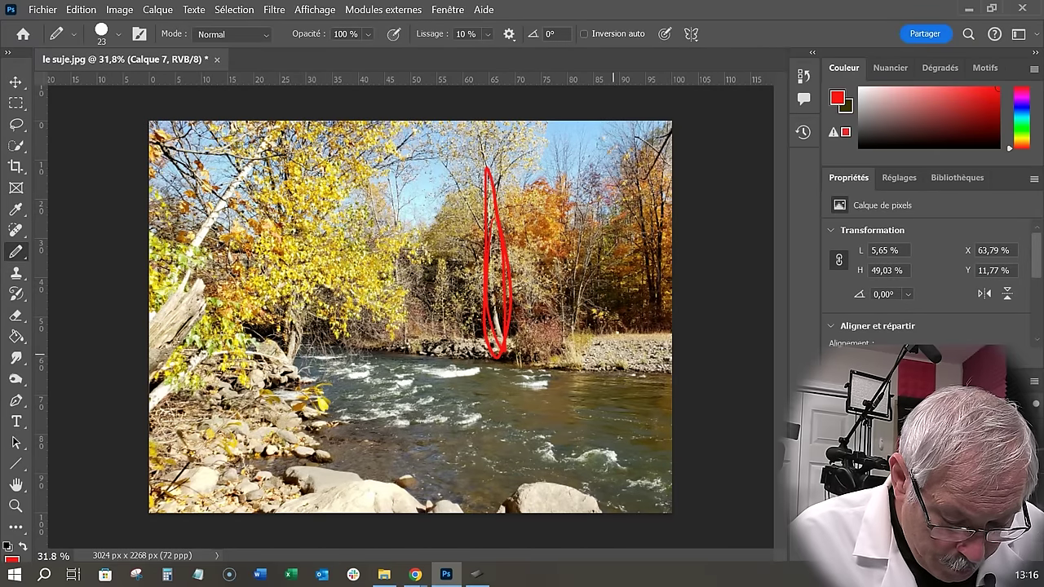
{"action": "mouse_move", "coordinate": [610, 305]}
{"action": "left_mouse_down"}
{"action": "mouse_move", "coordinate": [474, 238]}
{"action": "mouse_move", "coordinate": [408, 253]}
{"action": "mouse_move", "coordinate": [391, 327]}
{"action": "mouse_move", "coordinate": [318, 276]}
{"action": "mouse_move", "coordinate": [300, 326]}
{"action": "mouse_move", "coordinate": [229, 314]}
{"action": "mouse_move", "coordinate": [292, 363]}
{"action": "mouse_move", "coordinate": [318, 334]}
{"action": "mouse_move", "coordinate": [259, 318]}
{"action": "mouse_move", "coordinate": [348, 359]}
{"action": "mouse_move", "coordinate": [432, 347]}
{"action": "left_mouse_up"}
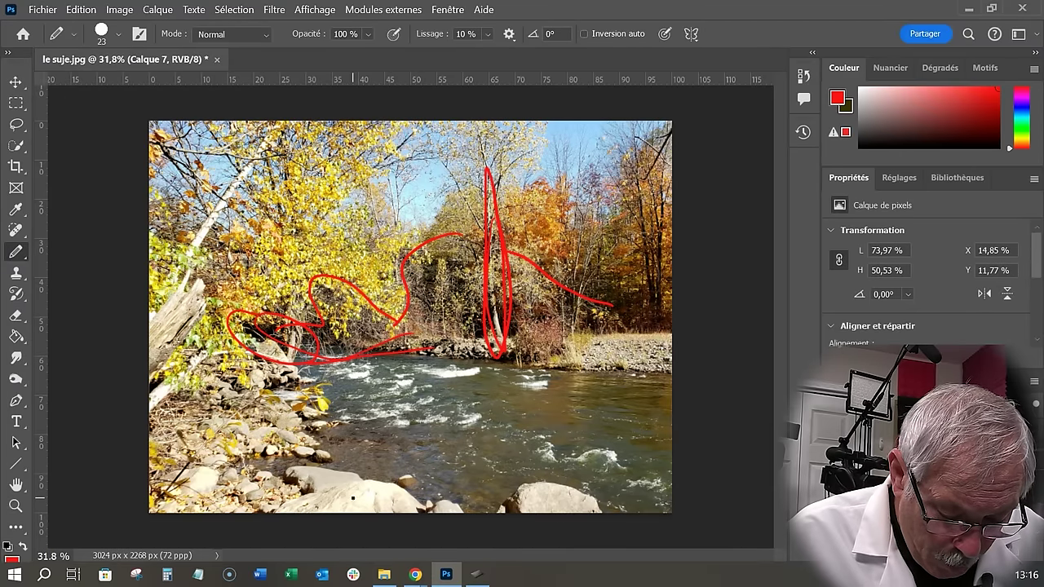
Draw arcs over the foreground rocks and the yellow tree's crown, loop the orange forest's lower area, and clear all marks
{"action": "mouse_move", "coordinate": [581, 497]}
{"action": "left_mouse_down"}
{"action": "mouse_move", "coordinate": [556, 482]}
{"action": "mouse_move", "coordinate": [528, 510]}
{"action": "left_mouse_up"}
{"action": "left_click_drag", "start_coordinate": [424, 496], "coordinate": [307, 494]}
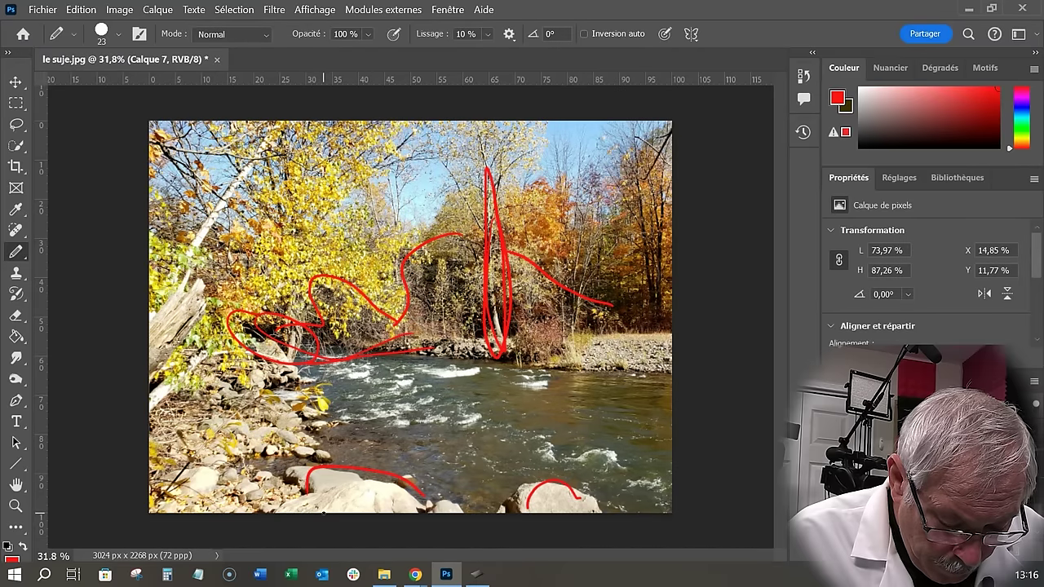
{"action": "mouse_move", "coordinate": [381, 253]}
{"action": "left_mouse_down"}
{"action": "mouse_move", "coordinate": [317, 167]}
{"action": "mouse_move", "coordinate": [260, 161]}
{"action": "mouse_move", "coordinate": [227, 243]}
{"action": "left_mouse_up"}
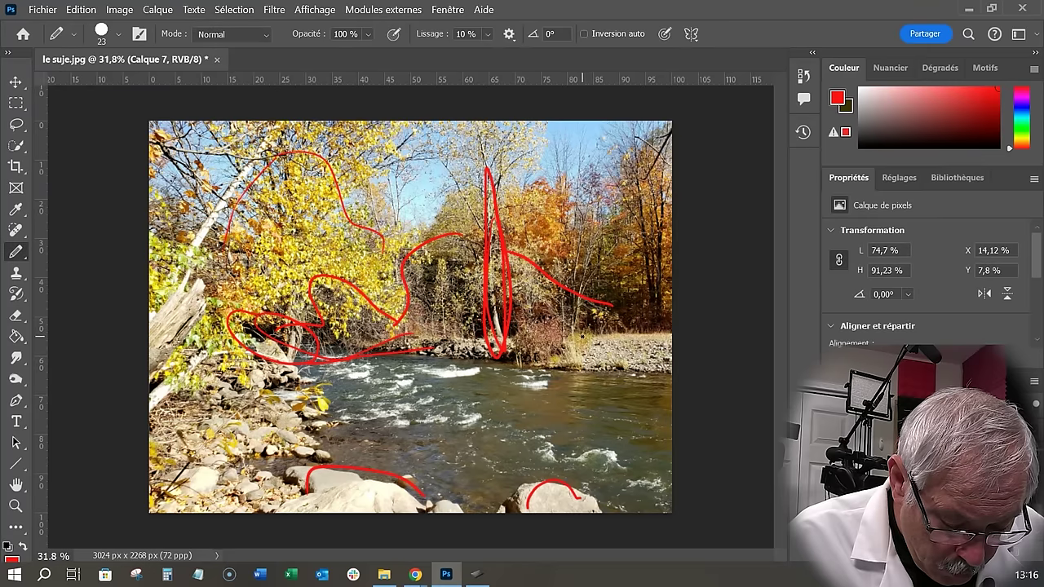
{"action": "mouse_move", "coordinate": [562, 274]}
{"action": "left_mouse_down"}
{"action": "mouse_move", "coordinate": [654, 294]}
{"action": "mouse_move", "coordinate": [619, 321]}
{"action": "mouse_move", "coordinate": [525, 334]}
{"action": "left_mouse_up"}
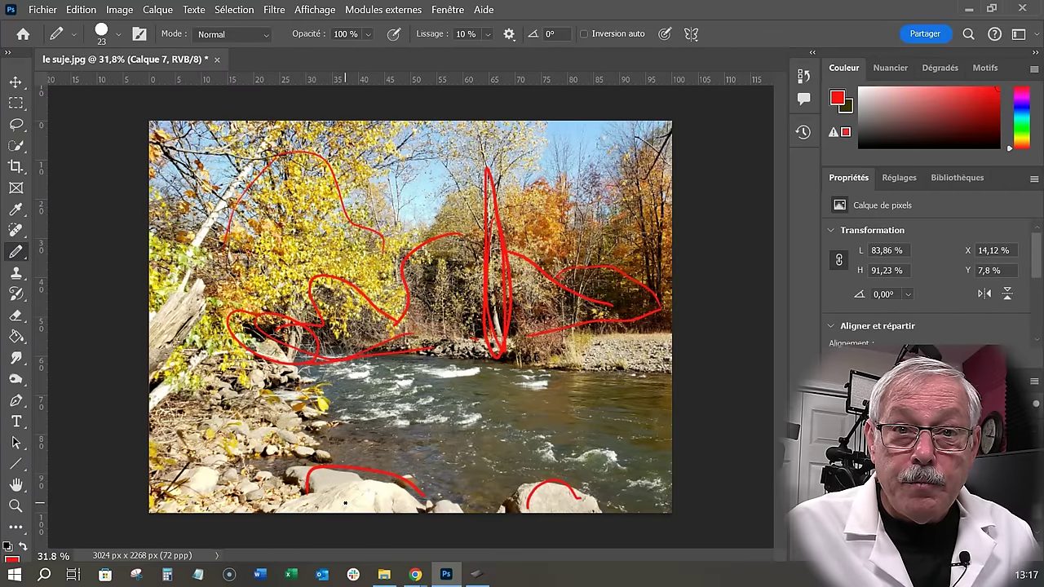
{"action": "key", "text": "Delete"}
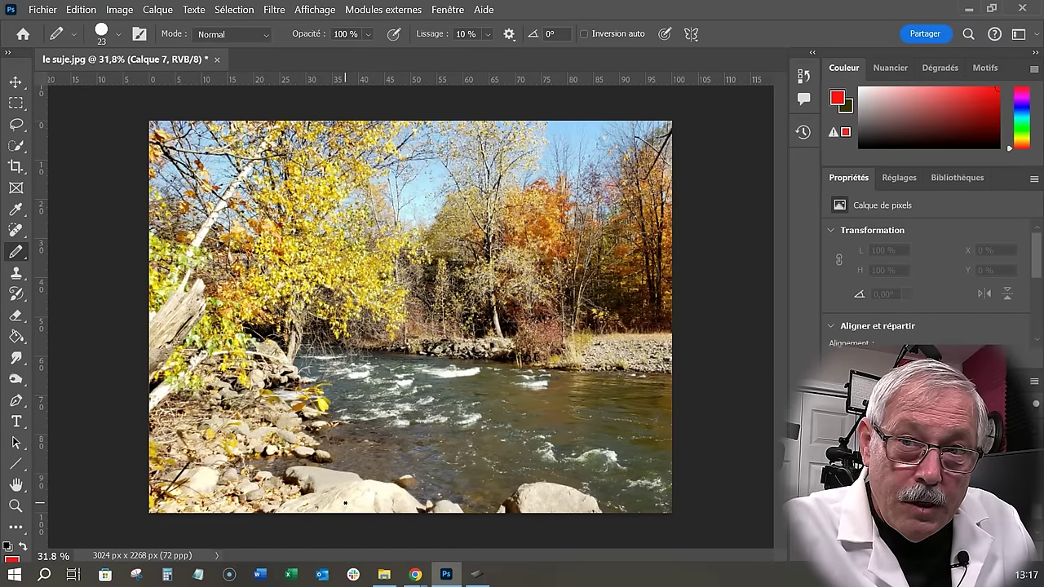
Outline the yellow tree and its rocky base in red on the reduced photo, and hide the marks
{"action": "scroll", "coordinate": [497, 328], "scroll_direction": "down", "scroll_amount": 5}
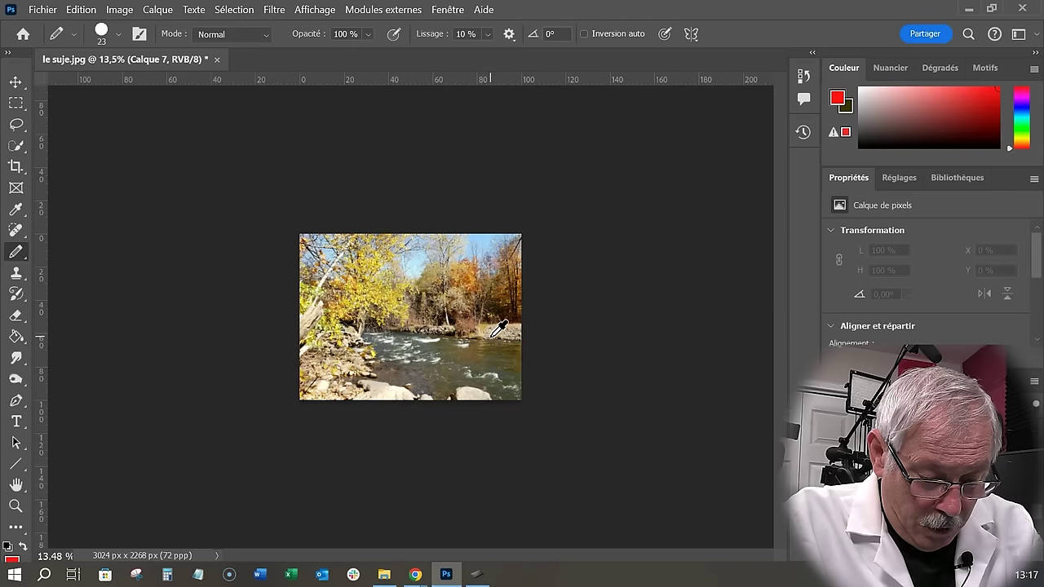
{"action": "scroll", "coordinate": [498, 327], "scroll_direction": "down", "scroll_amount": 2}
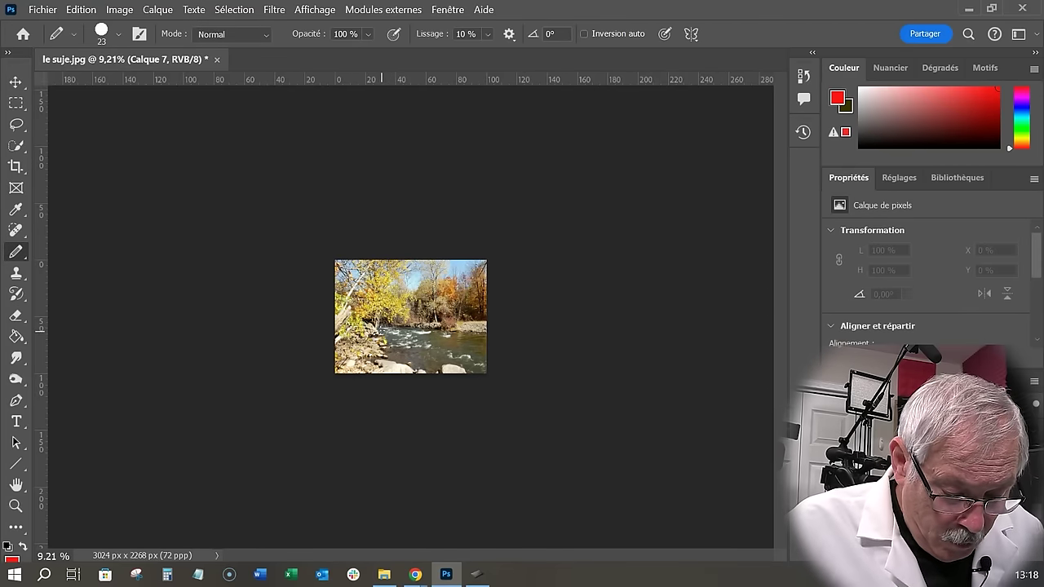
{"action": "mouse_move", "coordinate": [384, 330]}
{"action": "left_mouse_down"}
{"action": "mouse_move", "coordinate": [398, 333]}
{"action": "mouse_move", "coordinate": [368, 318]}
{"action": "mouse_move", "coordinate": [378, 328]}
{"action": "mouse_move", "coordinate": [382, 319]}
{"action": "mouse_move", "coordinate": [375, 333]}
{"action": "mouse_move", "coordinate": [370, 310]}
{"action": "mouse_move", "coordinate": [393, 277]}
{"action": "mouse_move", "coordinate": [401, 320]}
{"action": "left_mouse_up"}
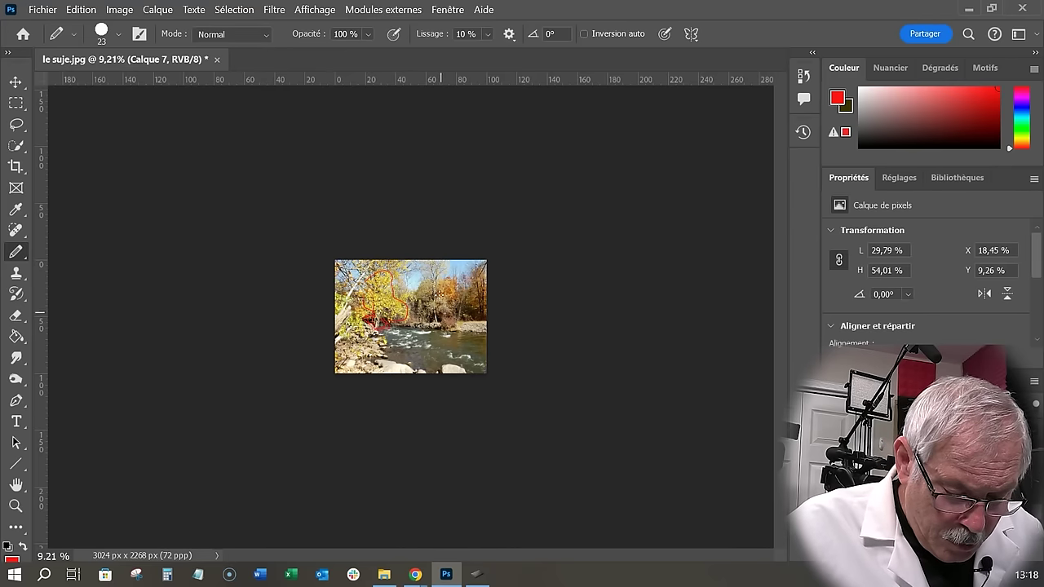
{"action": "key", "text": "ctrl+z"}
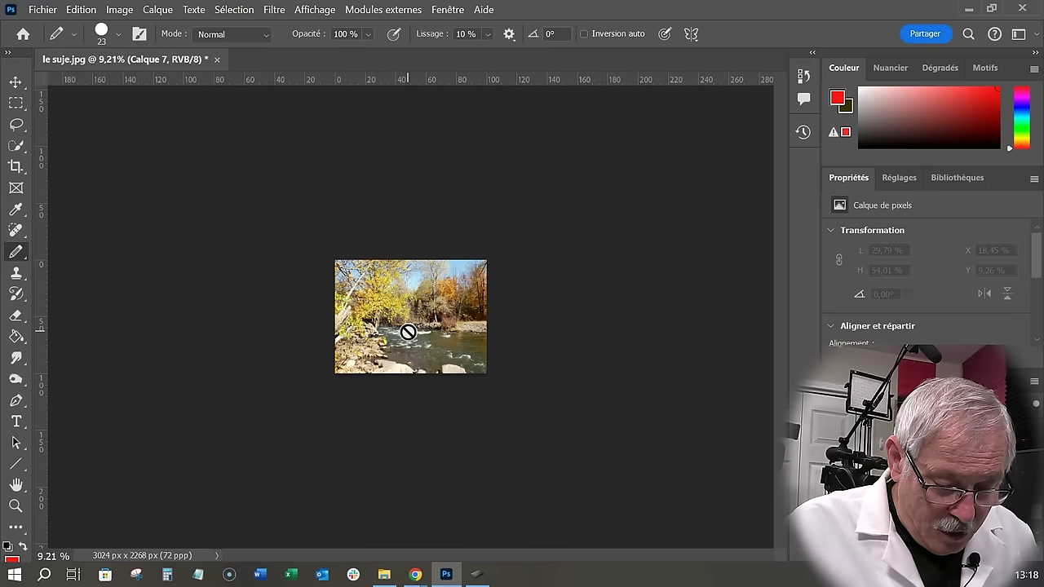
Show the marks again and draw riverbank lines converging on the yellow tree with an arrow along the river
{"action": "key", "text": "ctrl+comma"}
{"action": "mouse_move", "coordinate": [455, 354]}
{"action": "left_mouse_down"}
{"action": "mouse_move", "coordinate": [411, 346]}
{"action": "mouse_move", "coordinate": [435, 348]}
{"action": "left_mouse_up"}
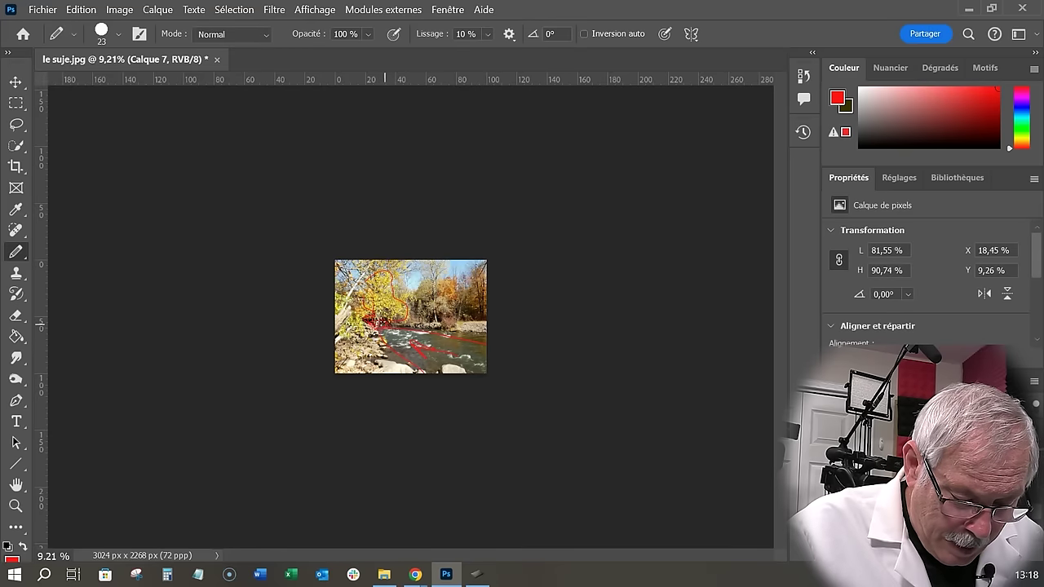
{"action": "mouse_move", "coordinate": [459, 316]}
{"action": "left_mouse_down"}
{"action": "mouse_move", "coordinate": [465, 302]}
{"action": "mouse_move", "coordinate": [443, 319]}
{"action": "left_mouse_up"}
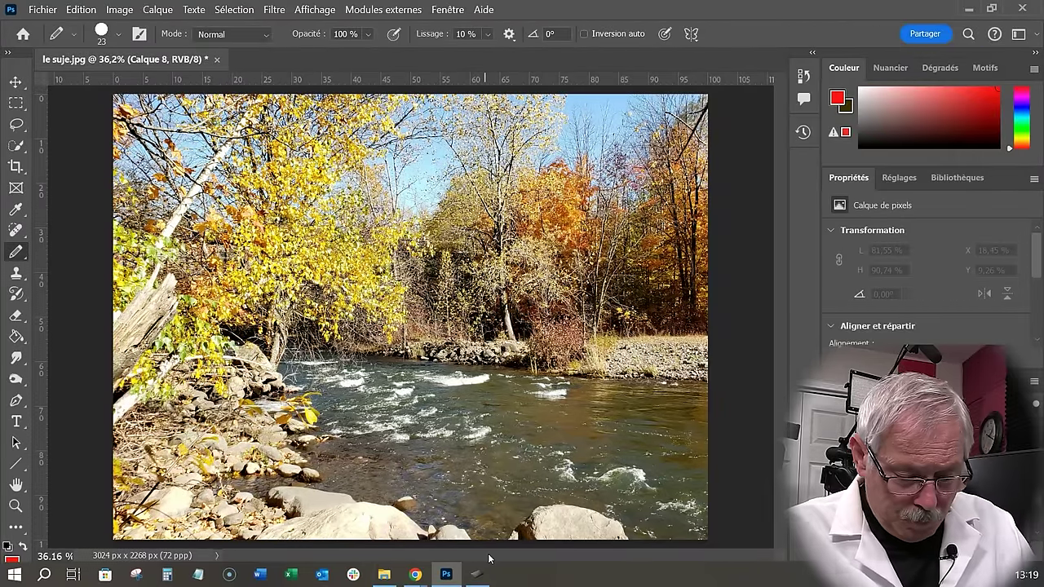
Fill the dark patches beside the yellow tree's trunk with red and outline the tree's crown, trunk and rocky base
{"action": "mouse_move", "coordinate": [294, 334]}
{"action": "left_mouse_down"}
{"action": "mouse_move", "coordinate": [322, 336]}
{"action": "mouse_move", "coordinate": [265, 347]}
{"action": "mouse_move", "coordinate": [255, 343]}
{"action": "mouse_move", "coordinate": [262, 331]}
{"action": "mouse_move", "coordinate": [235, 326]}
{"action": "mouse_move", "coordinate": [257, 324]}
{"action": "mouse_move", "coordinate": [261, 341]}
{"action": "mouse_move", "coordinate": [249, 339]}
{"action": "left_mouse_up"}
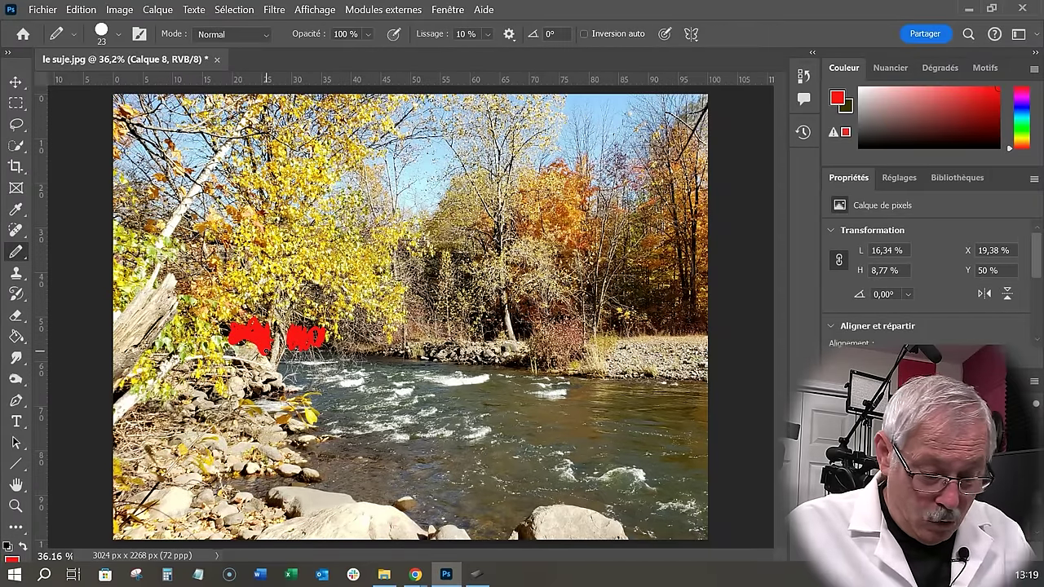
{"action": "mouse_move", "coordinate": [238, 347]}
{"action": "left_mouse_down"}
{"action": "mouse_move", "coordinate": [270, 363]}
{"action": "mouse_move", "coordinate": [283, 388]}
{"action": "mouse_move", "coordinate": [233, 398]}
{"action": "mouse_move", "coordinate": [232, 351]}
{"action": "mouse_move", "coordinate": [270, 365]}
{"action": "mouse_move", "coordinate": [273, 316]}
{"action": "left_mouse_up"}
{"action": "mouse_move", "coordinate": [277, 372]}
{"action": "left_mouse_down"}
{"action": "mouse_move", "coordinate": [283, 318]}
{"action": "mouse_move", "coordinate": [391, 261]}
{"action": "mouse_move", "coordinate": [336, 152]}
{"action": "mouse_move", "coordinate": [252, 221]}
{"action": "mouse_move", "coordinate": [232, 309]}
{"action": "left_mouse_up"}
{"action": "mouse_move", "coordinate": [318, 296]}
{"action": "left_mouse_down"}
{"action": "mouse_move", "coordinate": [400, 337]}
{"action": "mouse_move", "coordinate": [376, 234]}
{"action": "mouse_move", "coordinate": [345, 215]}
{"action": "left_mouse_up"}
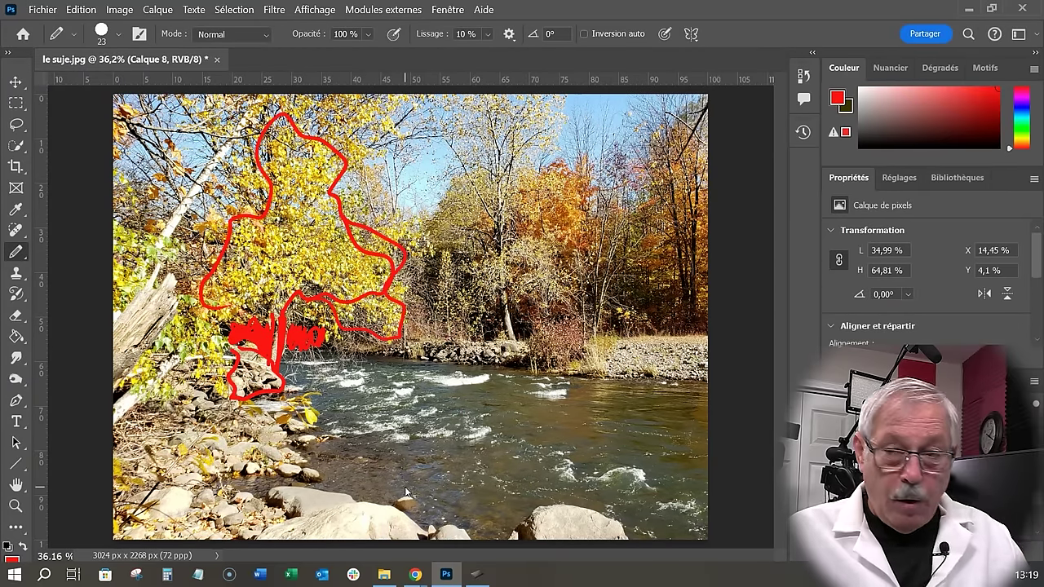
Draw the far and near waterlines converging at the yellow tree and an arrow on the river pointing toward it
{"action": "left_click_drag", "start_coordinate": [708, 380], "coordinate": [316, 350]}
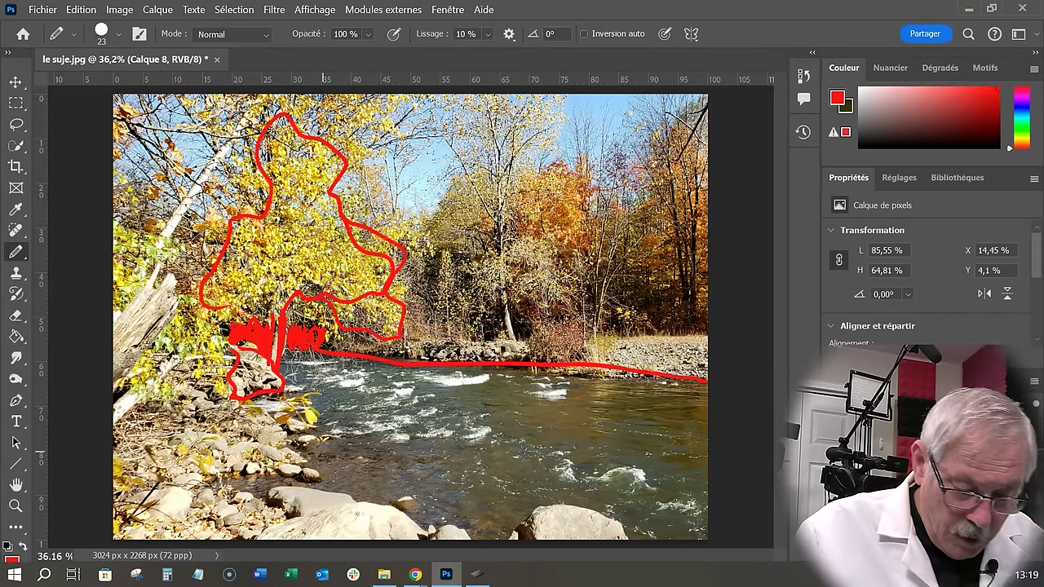
{"action": "left_click_drag", "start_coordinate": [487, 538], "coordinate": [277, 381]}
{"action": "left_click_drag", "start_coordinate": [545, 438], "coordinate": [461, 416]}
{"action": "left_click_drag", "start_coordinate": [510, 403], "coordinate": [477, 440]}
Sketch the background forest with its treeline, an arrow toward the yellow tree, three vertical trunks and a line along its base
{"action": "mouse_move", "coordinate": [703, 114]}
{"action": "left_mouse_down"}
{"action": "mouse_move", "coordinate": [669, 112]}
{"action": "mouse_move", "coordinate": [593, 168]}
{"action": "mouse_move", "coordinate": [487, 176]}
{"action": "mouse_move", "coordinate": [405, 247]}
{"action": "left_mouse_up"}
{"action": "mouse_move", "coordinate": [486, 236]}
{"action": "left_mouse_down"}
{"action": "mouse_move", "coordinate": [425, 292]}
{"action": "mouse_move", "coordinate": [457, 277]}
{"action": "left_mouse_up"}
{"action": "left_click_drag", "start_coordinate": [507, 336], "coordinate": [505, 112]}
{"action": "left_click_drag", "start_coordinate": [689, 328], "coordinate": [676, 131]}
{"action": "left_click_drag", "start_coordinate": [600, 337], "coordinate": [602, 144]}
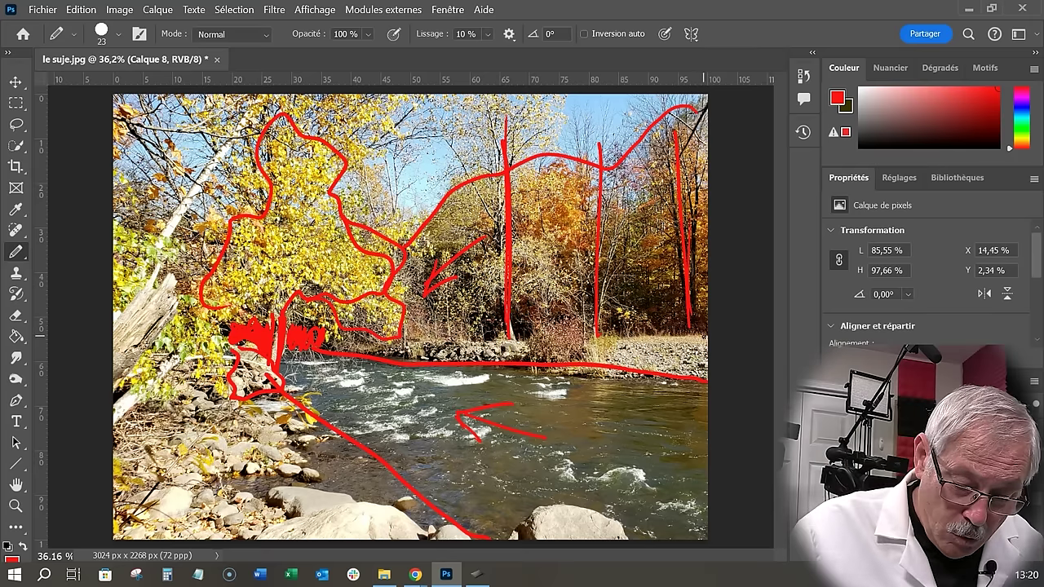
{"action": "left_click_drag", "start_coordinate": [706, 334], "coordinate": [390, 342]}
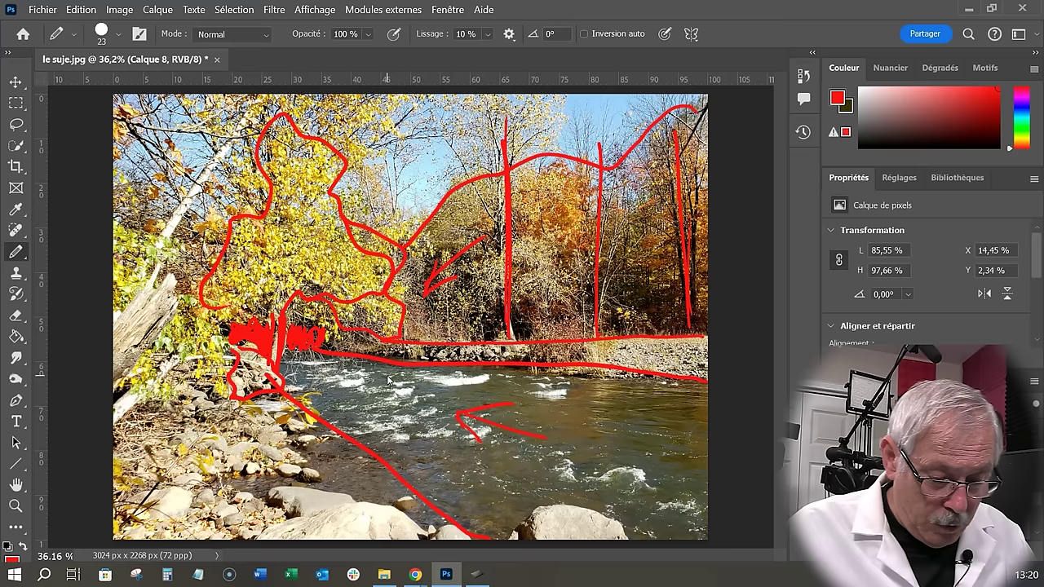
Circle the stony near bank with a spiral and cross out the dead log and the branches above it
{"action": "mouse_move", "coordinate": [301, 406]}
{"action": "left_mouse_down"}
{"action": "mouse_move", "coordinate": [237, 393]}
{"action": "mouse_move", "coordinate": [163, 528]}
{"action": "mouse_move", "coordinate": [334, 488]}
{"action": "mouse_move", "coordinate": [206, 496]}
{"action": "mouse_move", "coordinate": [275, 491]}
{"action": "left_mouse_up"}
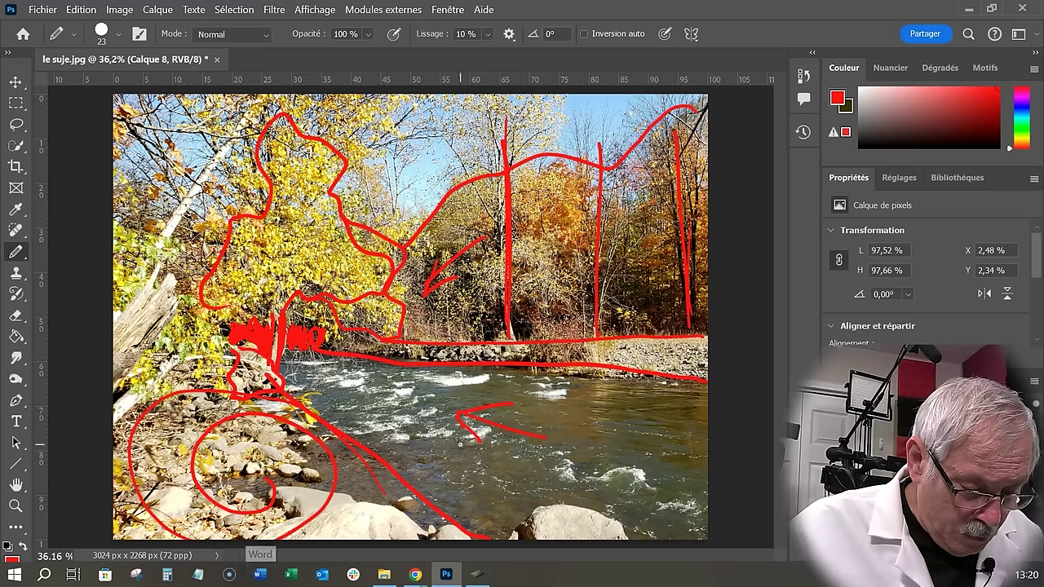
{"action": "mouse_move", "coordinate": [130, 306]}
{"action": "left_mouse_down"}
{"action": "mouse_move", "coordinate": [159, 267]}
{"action": "mouse_move", "coordinate": [175, 288]}
{"action": "mouse_move", "coordinate": [118, 386]}
{"action": "mouse_move", "coordinate": [140, 300]}
{"action": "mouse_move", "coordinate": [159, 301]}
{"action": "mouse_move", "coordinate": [155, 276]}
{"action": "mouse_move", "coordinate": [167, 300]}
{"action": "mouse_move", "coordinate": [132, 371]}
{"action": "left_mouse_up"}
{"action": "left_click_drag", "start_coordinate": [186, 168], "coordinate": [213, 191]}
{"action": "mouse_move", "coordinate": [209, 143]}
{"action": "left_mouse_down"}
{"action": "mouse_move", "coordinate": [202, 222]}
{"action": "mouse_move", "coordinate": [181, 241]}
{"action": "mouse_move", "coordinate": [205, 244]}
{"action": "left_mouse_up"}
{"action": "mouse_move", "coordinate": [140, 122]}
{"action": "left_mouse_down"}
{"action": "mouse_move", "coordinate": [208, 204]}
{"action": "mouse_move", "coordinate": [212, 121]}
{"action": "mouse_move", "coordinate": [227, 114]}
{"action": "mouse_move", "coordinate": [289, 168]}
{"action": "left_mouse_up"}
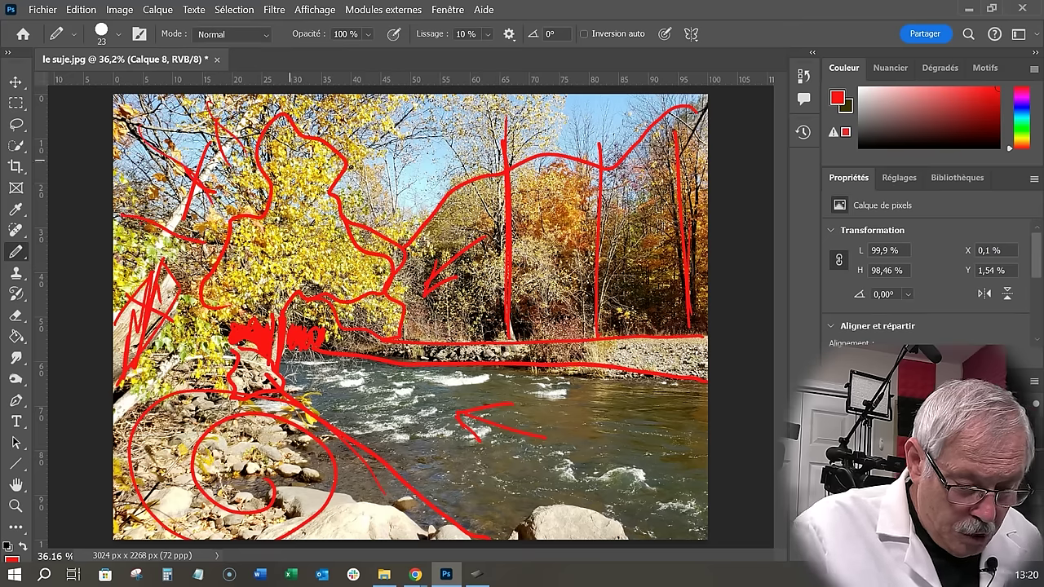
{"action": "left_click_drag", "start_coordinate": [127, 136], "coordinate": [182, 212]}
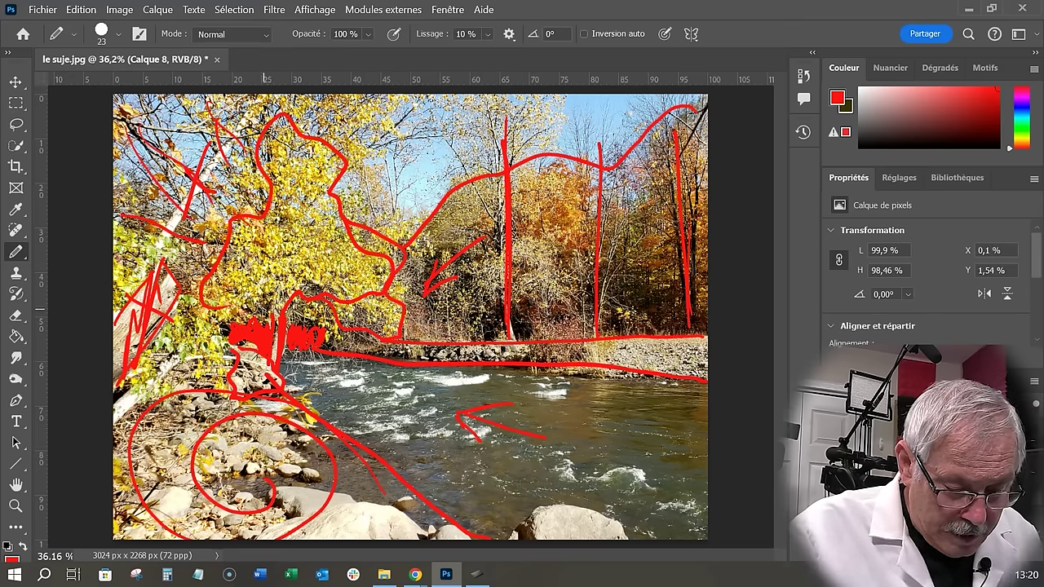